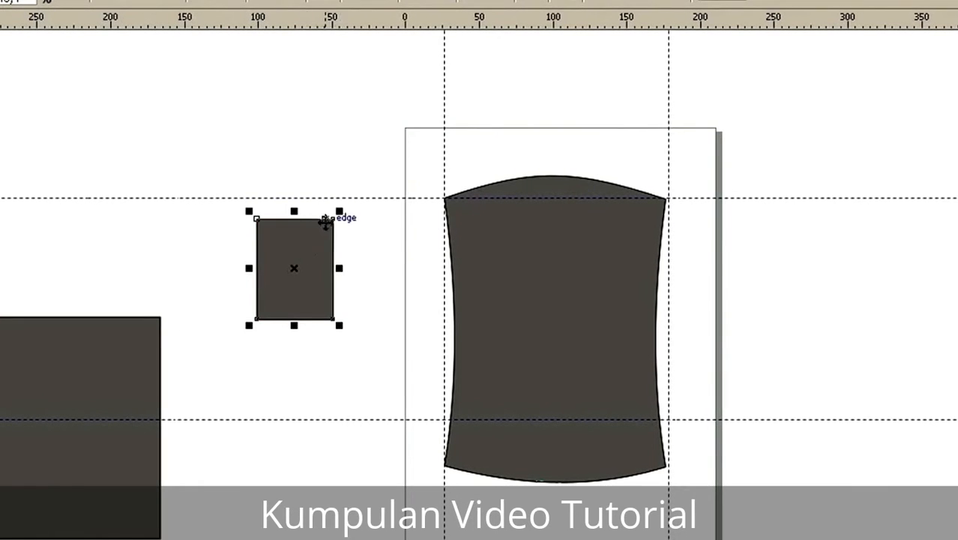
Step: Shrink the small rectangle beside the shirt body to about 39 by 51 mm and move it closer to the body
left_click_drag(333, 219, 329, 241)
left_click(342, 256)
left_click(290, 309)
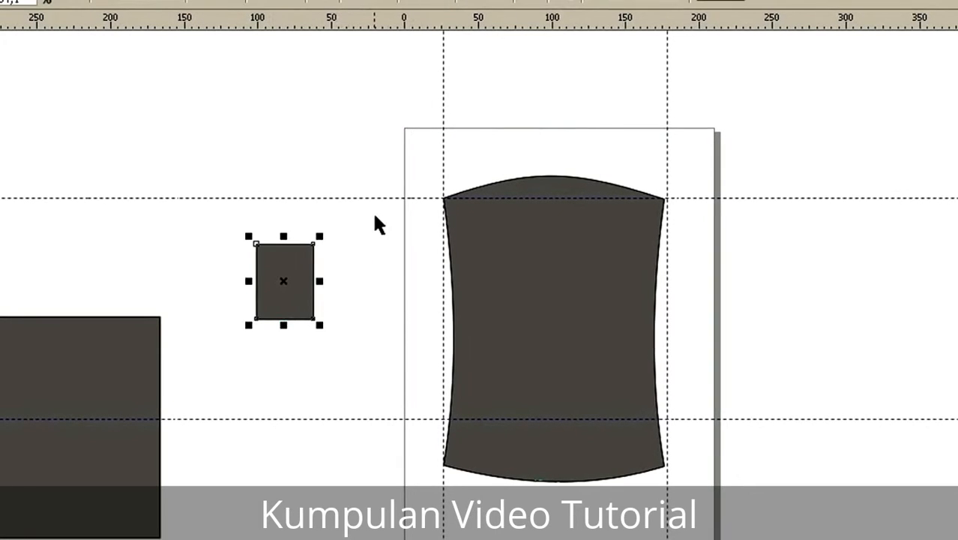
left_click_drag(282, 266, 329, 259)
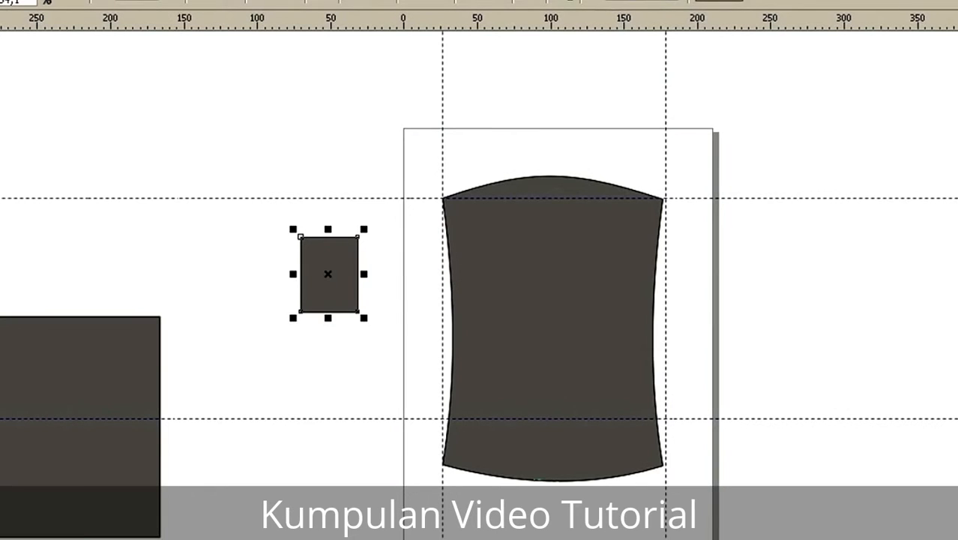
Step: Shape the small rectangle into a sleeve by moving its upper-right corner node inward about 6 mm and bowing its bottom edge downward
key("F10")
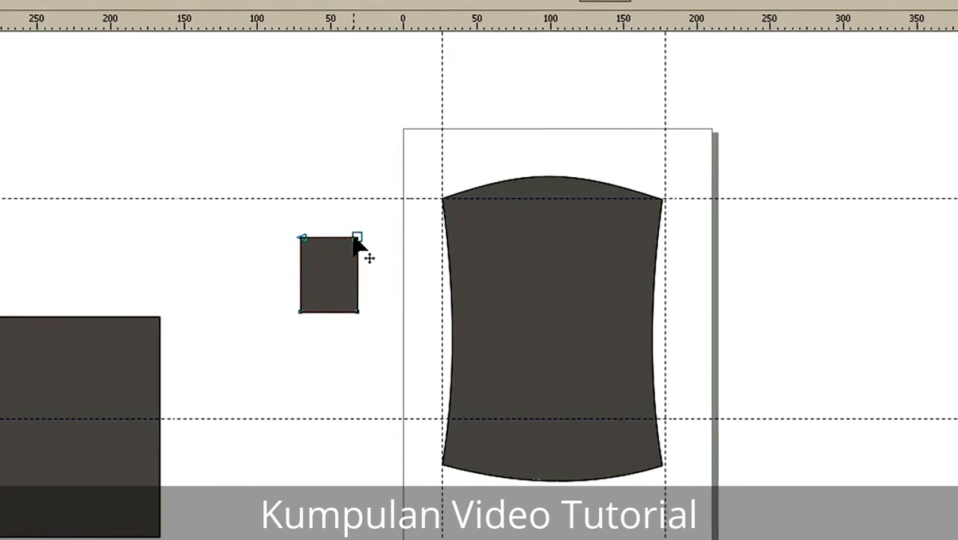
left_click_drag(355, 238, 349, 239)
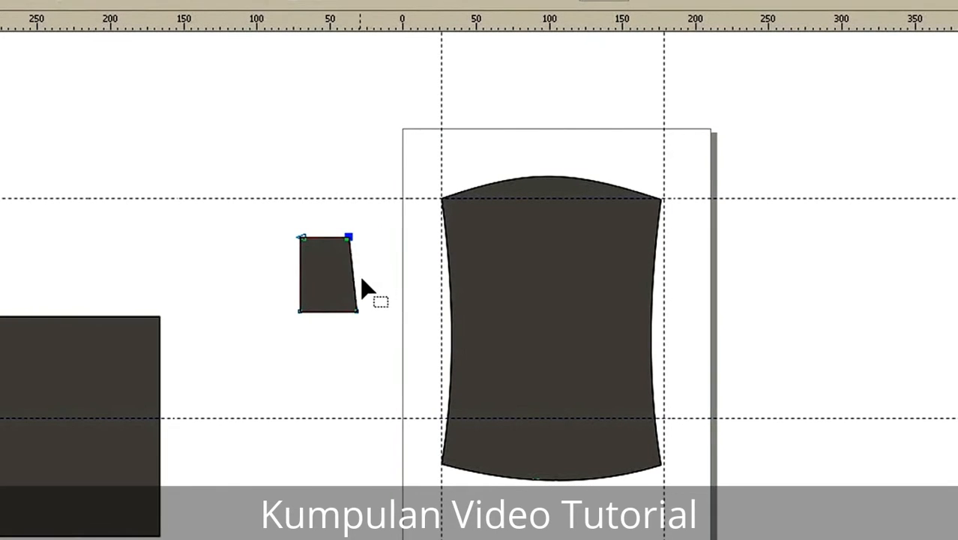
scroll(348, 322, "up", 1)
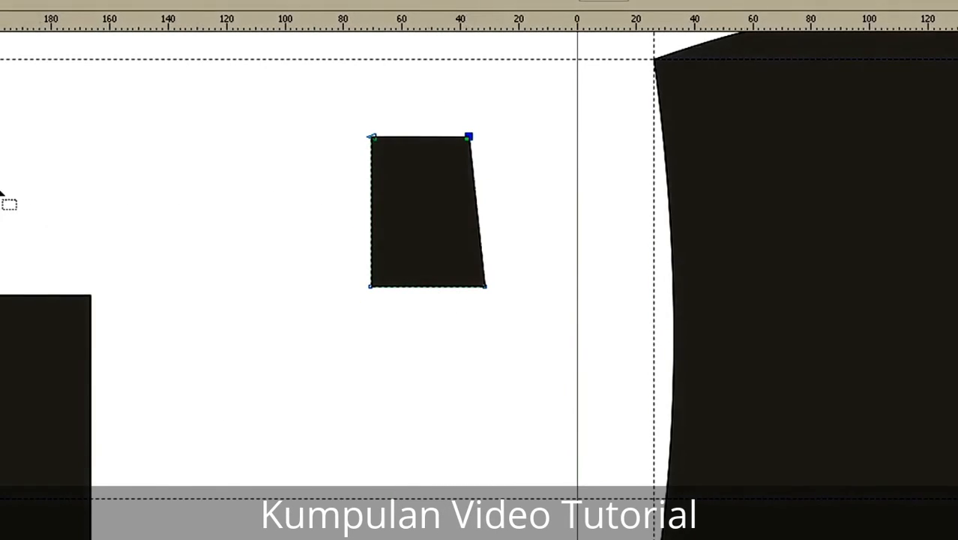
double_click(427, 288)
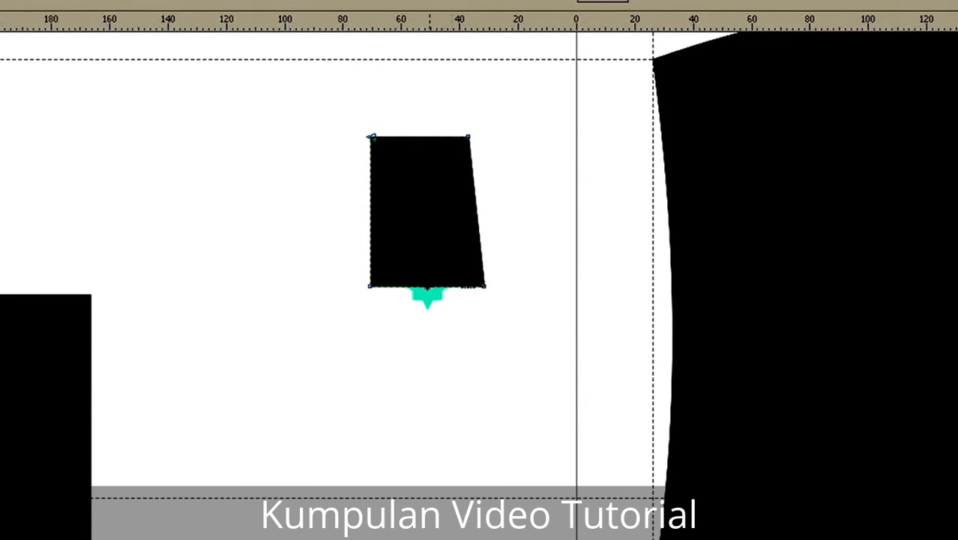
left_click(66, 2)
left_click_drag(428, 289, 430, 302)
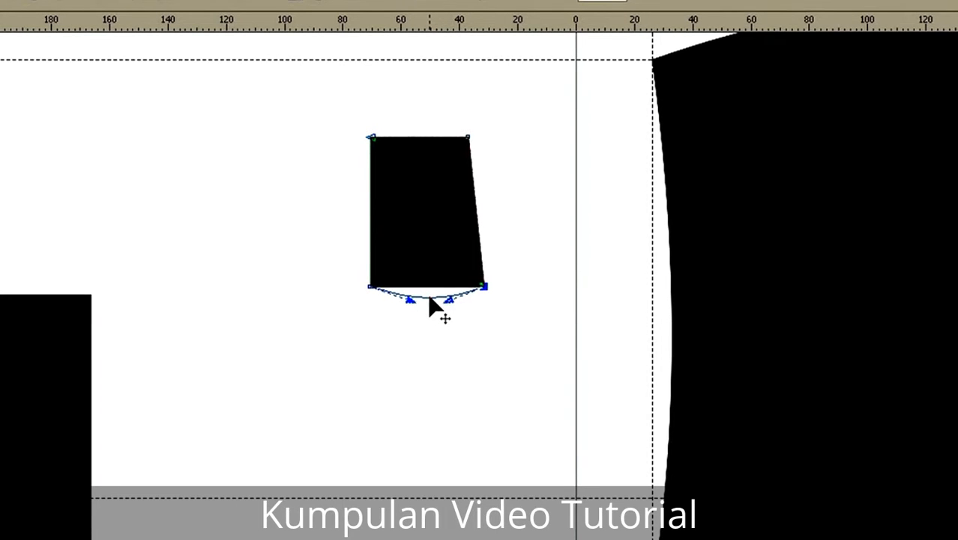
left_click(538, 343)
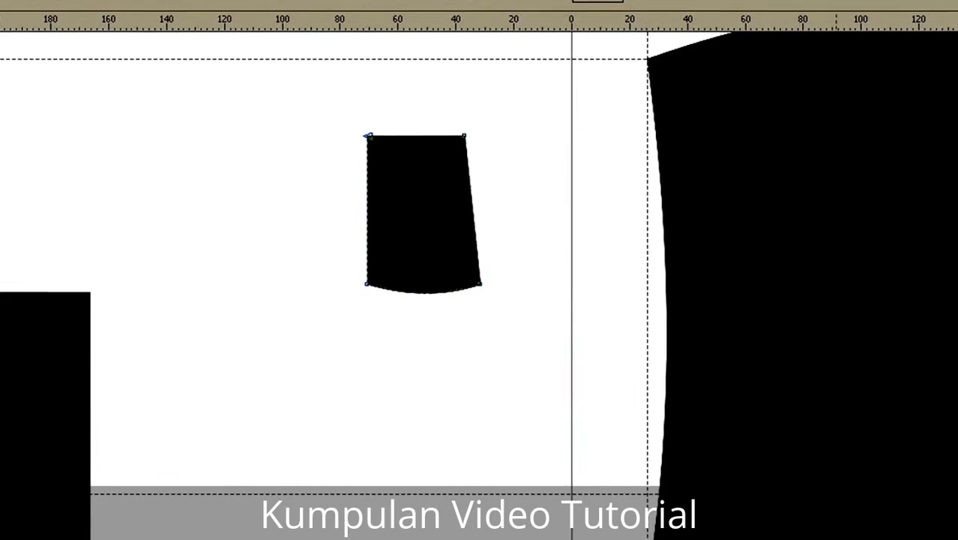
Step: Move the sleeve piece onto the body's left shoulder corner and rotate it clockwise about that corner so it slants outward
key("space")
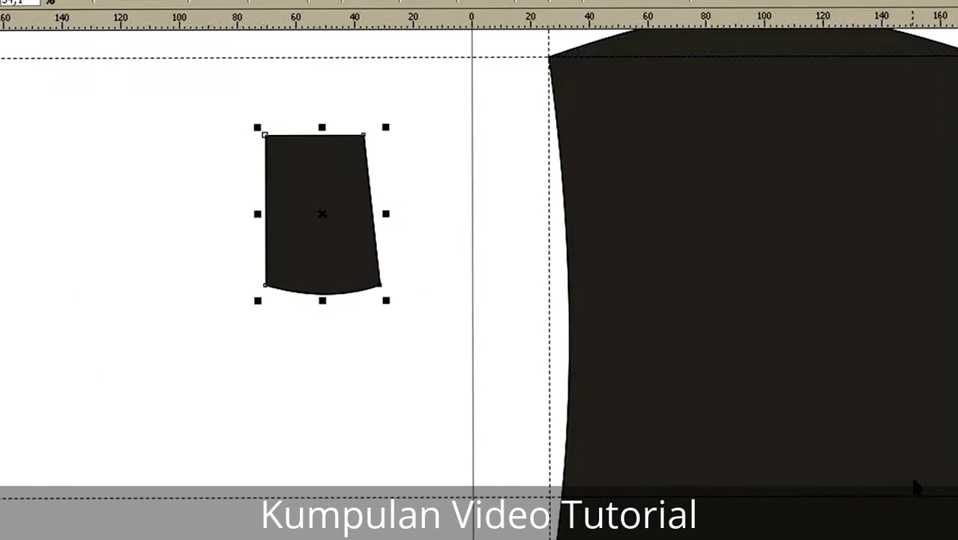
left_click_drag(336, 195, 616, 121)
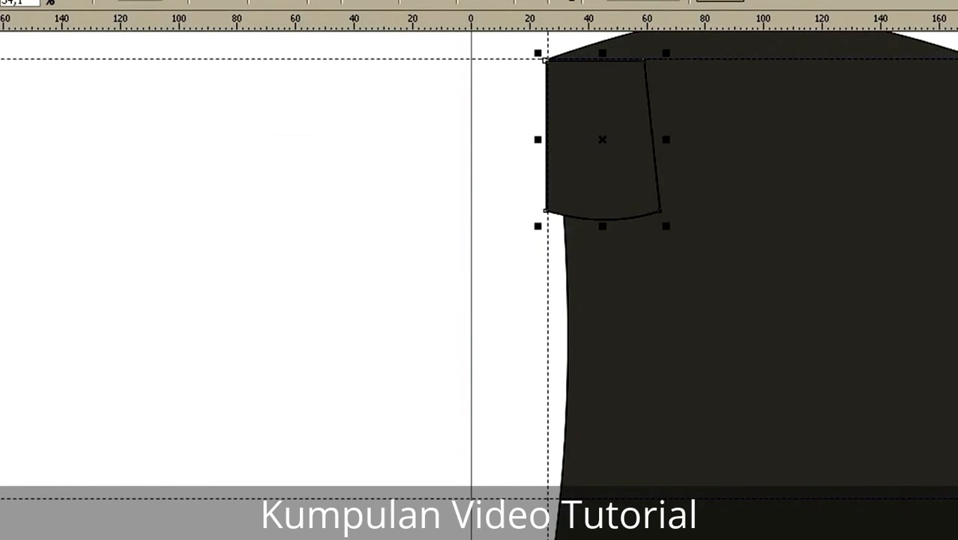
scroll(630, 356, "up", 3)
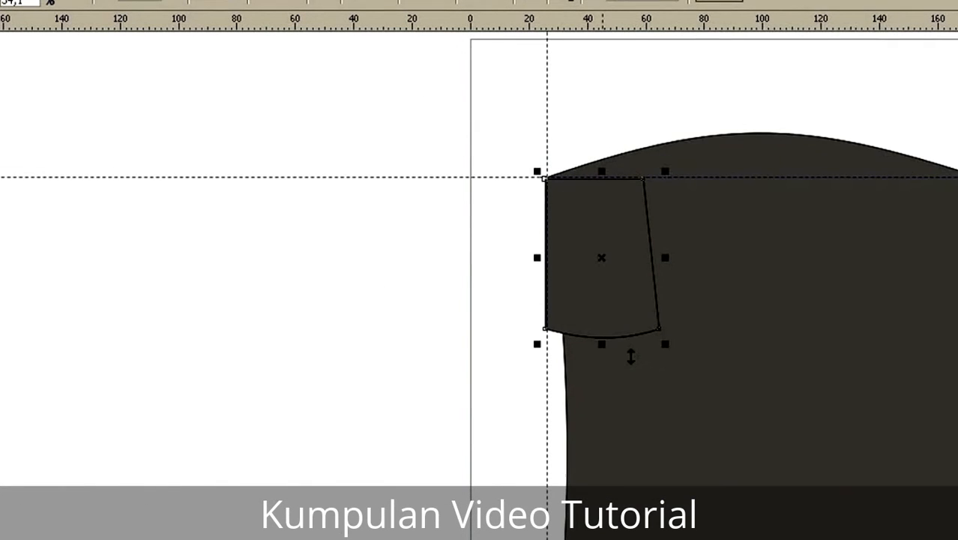
left_click(620, 293)
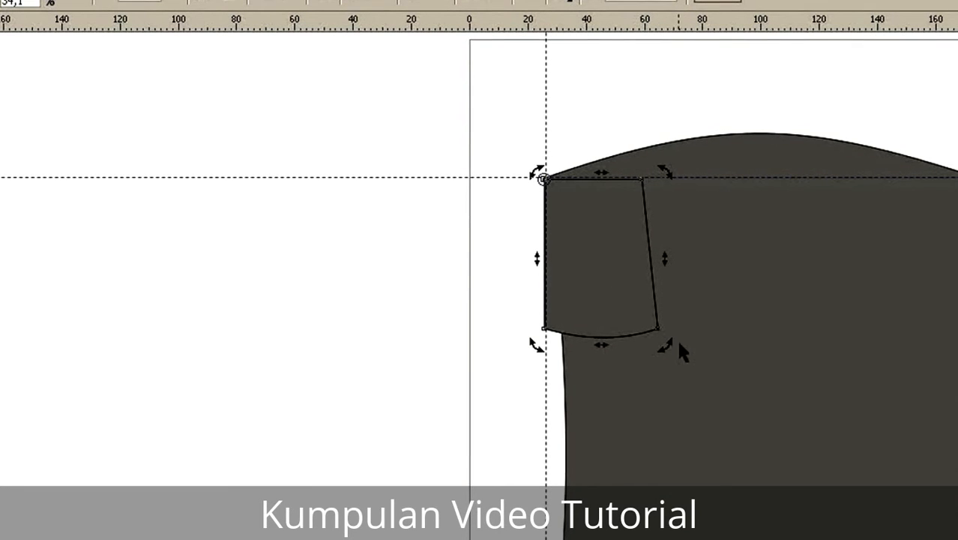
left_click_drag(664, 344, 494, 358)
left_click(369, 386)
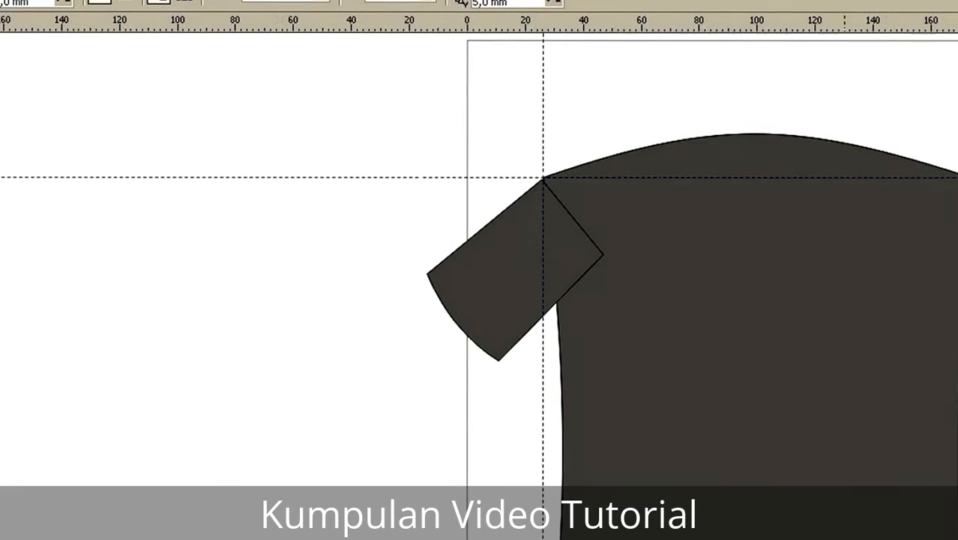
Step: Place a horizontally mirrored copy of the sleeve at the right shoulder corner and align the right vertical guideline with that corner
scroll(479, 284, "right", 4)
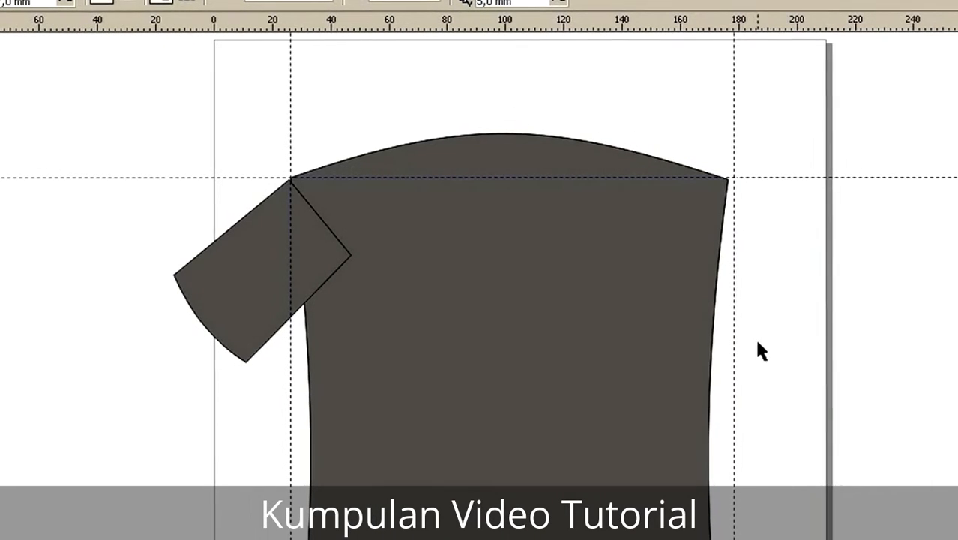
left_click(252, 324)
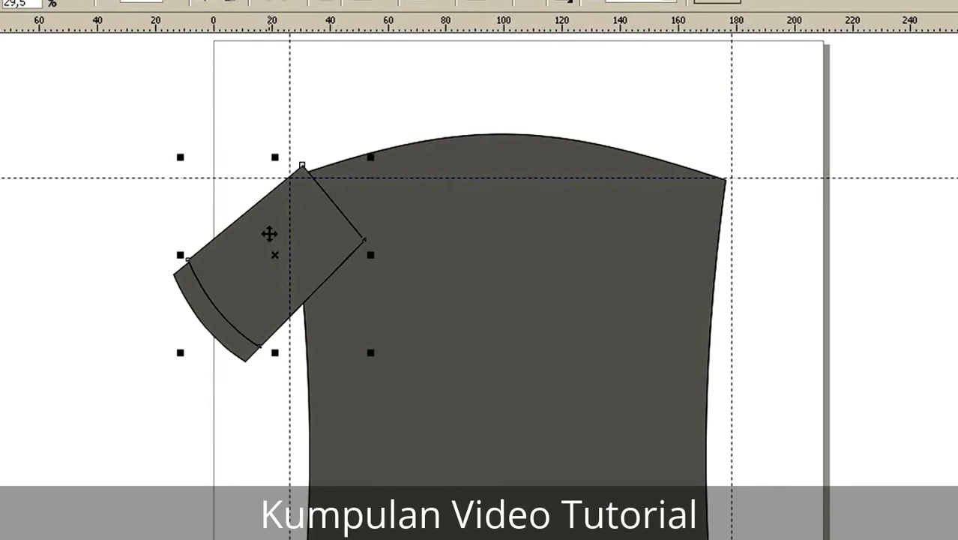
left_click_drag(269, 230, 617, 272)
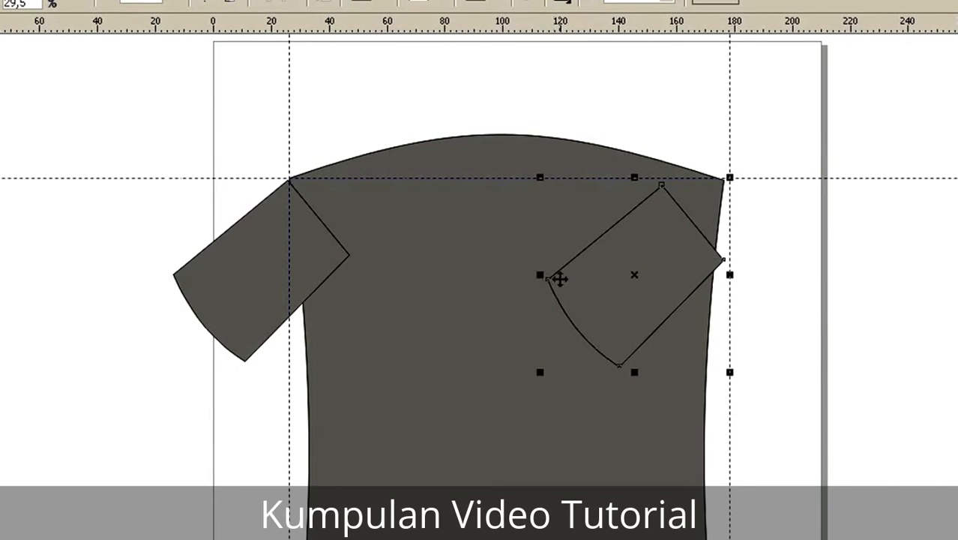
left_click_drag(541, 274, 799, 260)
left_click_drag(865, 291, 804, 288)
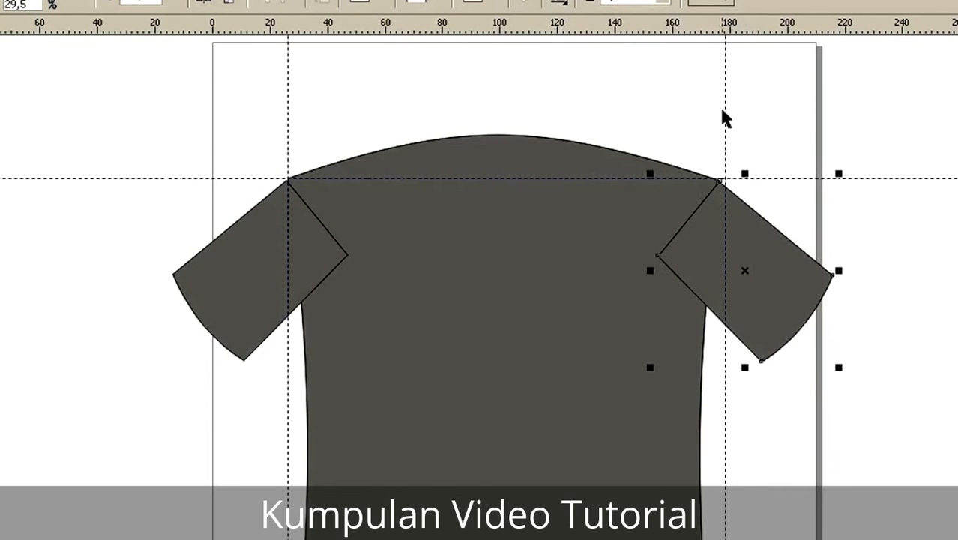
left_click_drag(724, 111, 716, 114)
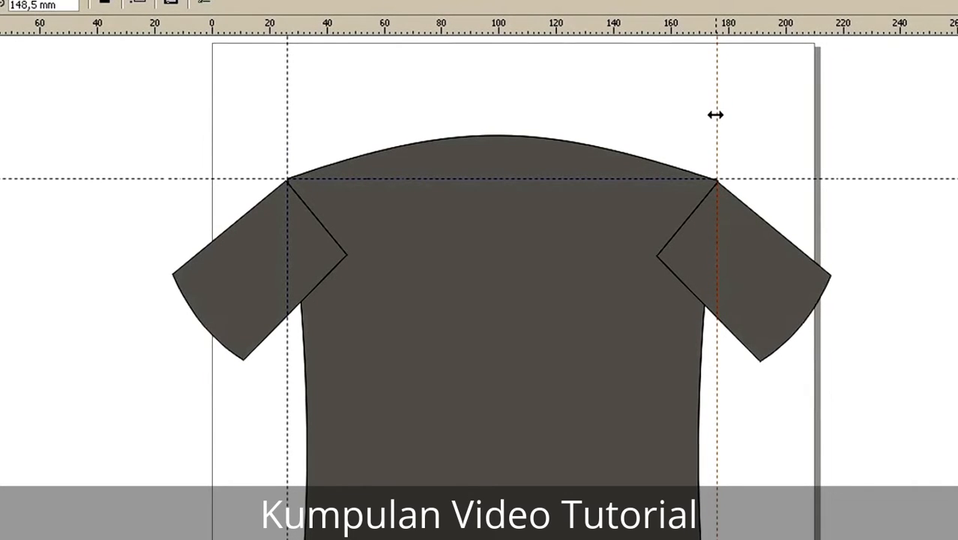
left_click(695, 121)
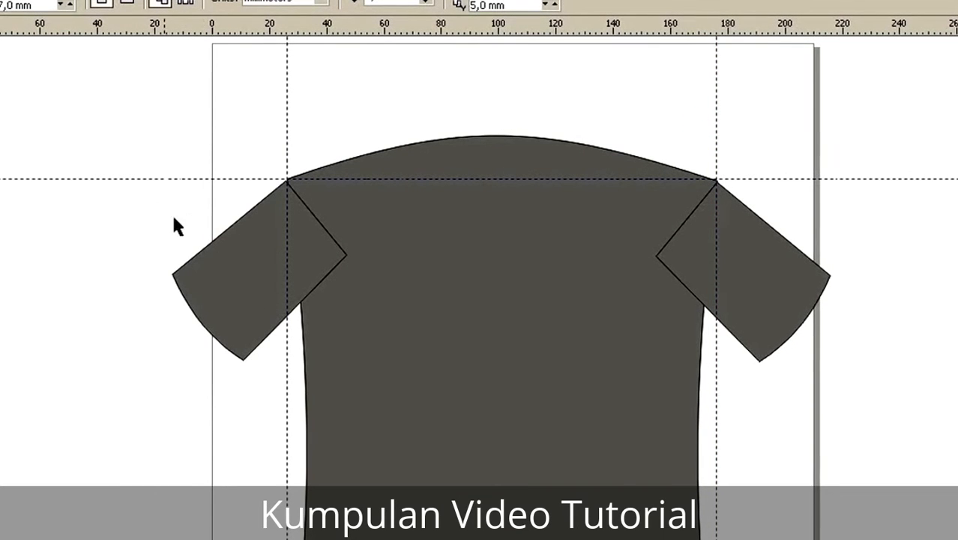
Step: Weld the left sleeve, the shirt body and the right sleeve into a single shape
left_click(242, 293)
left_click(443, 252, "shift")
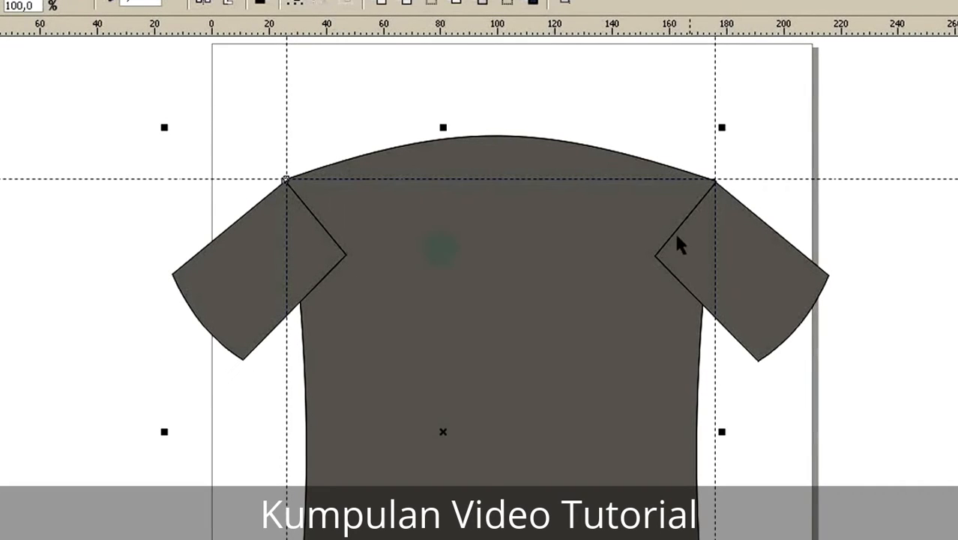
left_click(740, 269, "shift")
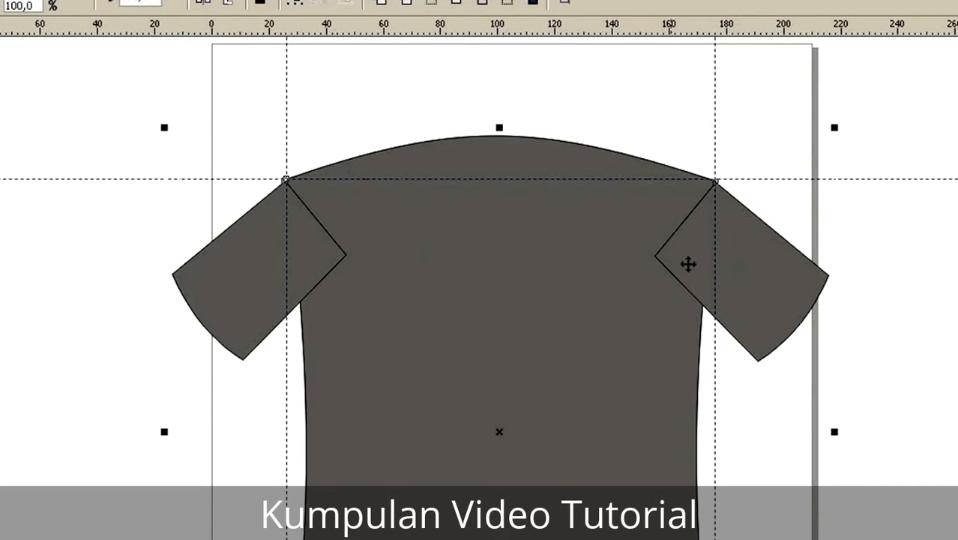
left_click(378, 6)
left_click(487, 244)
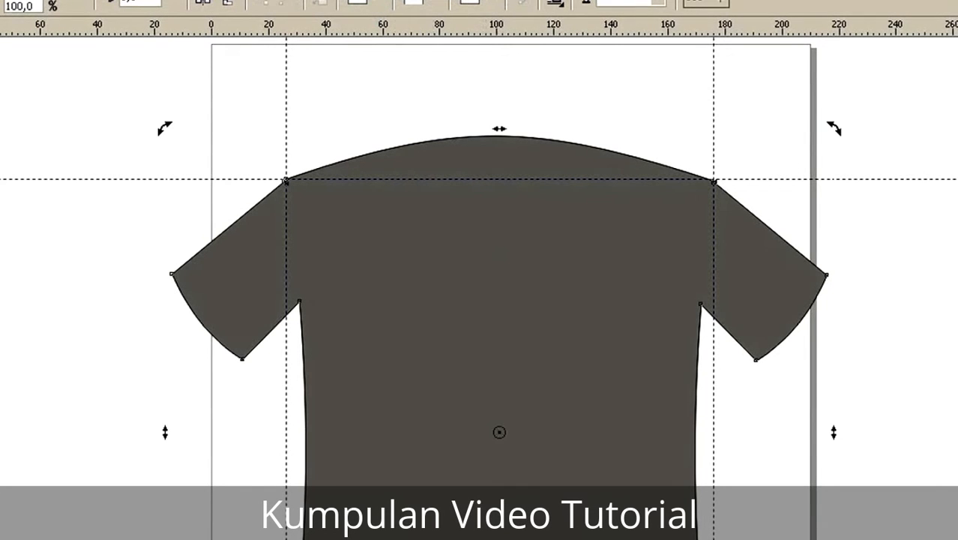
Step: Draw an ellipse about 56 by 22 mm in the empty area left of the shirt and fill it with black
scroll(462, 302, "down", 1)
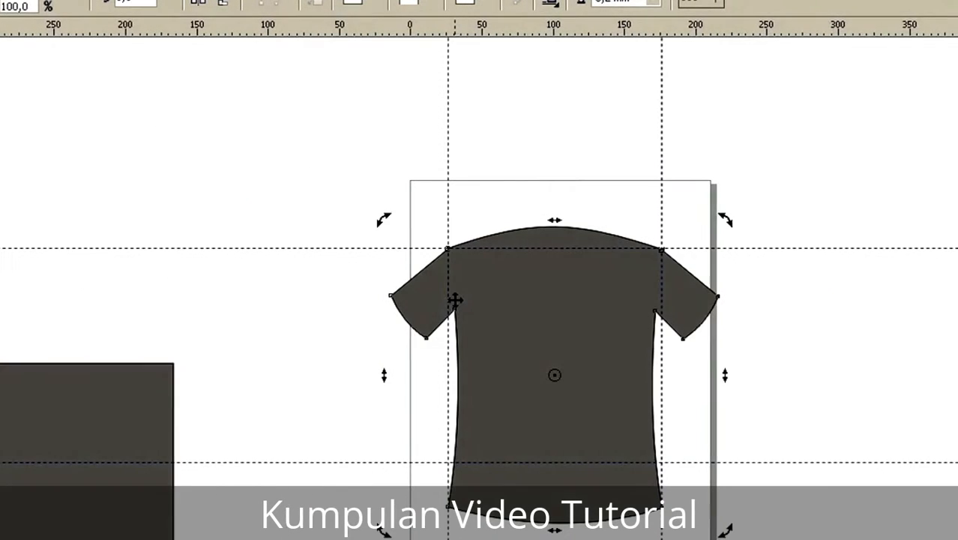
scroll(457, 302, "up", 1)
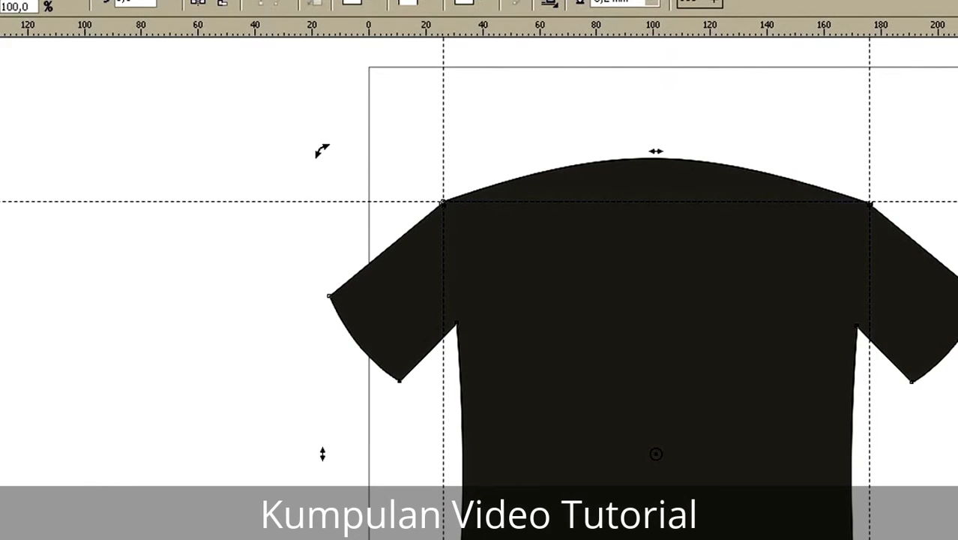
key("F7")
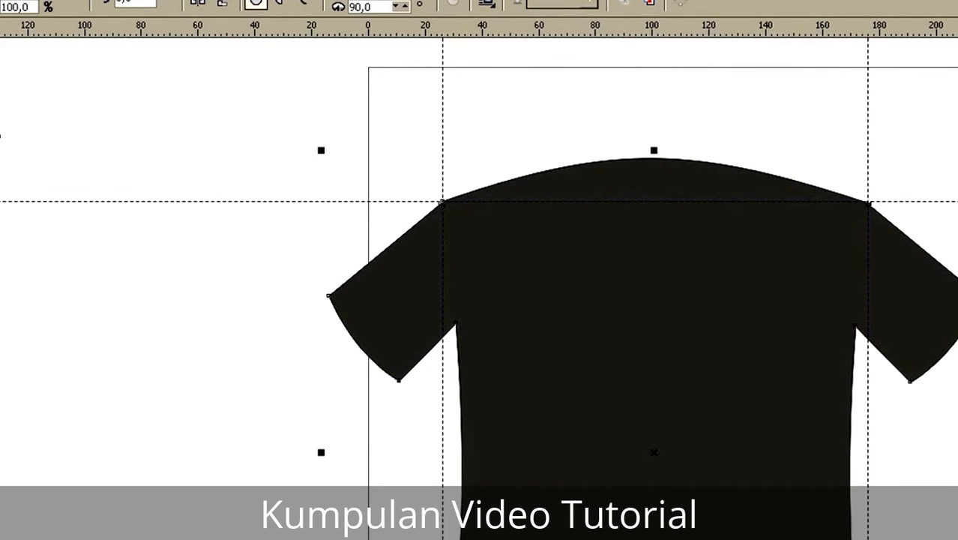
left_click_drag(0, 105, 122, 166)
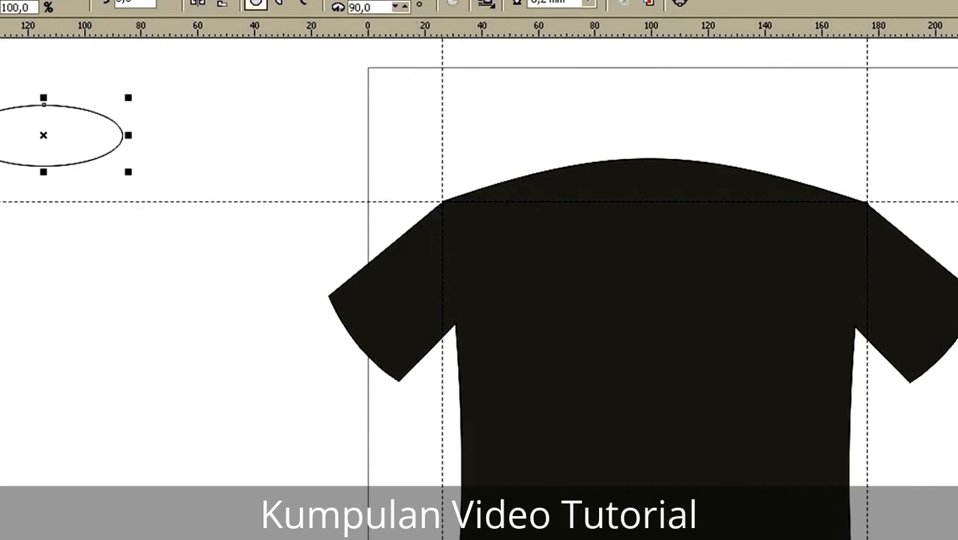
left_click(142, 539)
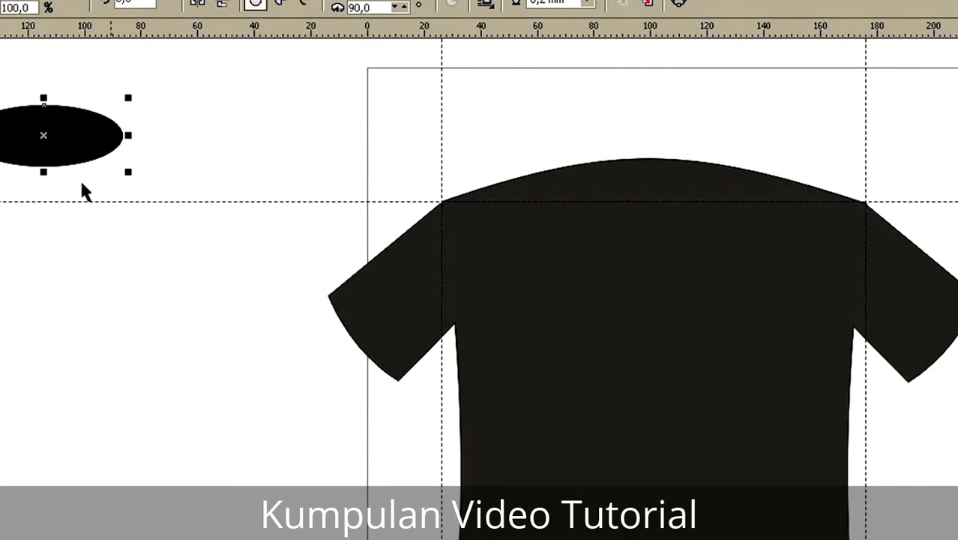
Step: Duplicate the black ellipse and scale the copy down to 73.2% as a smaller grey ellipse over the original
key("ctrl+d")
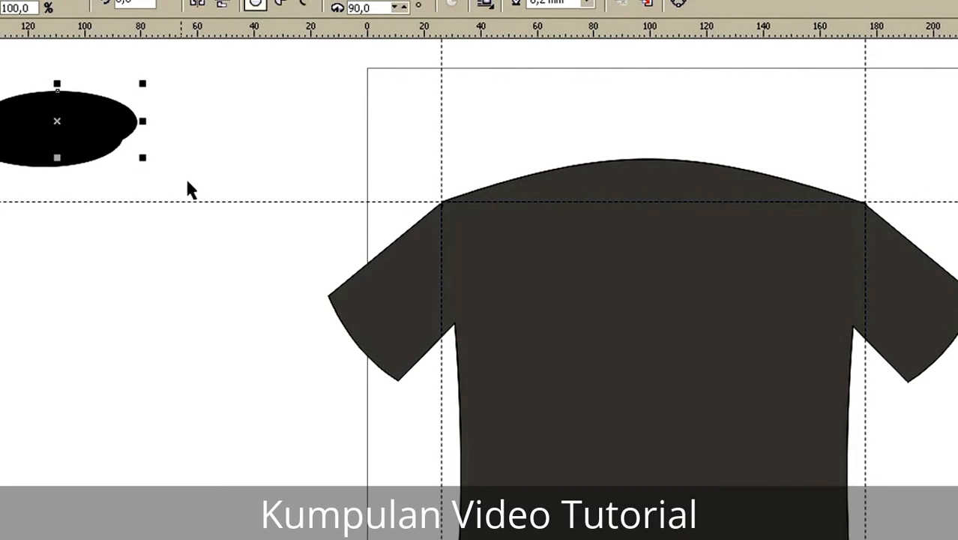
left_click_drag(141, 80, 133, 104)
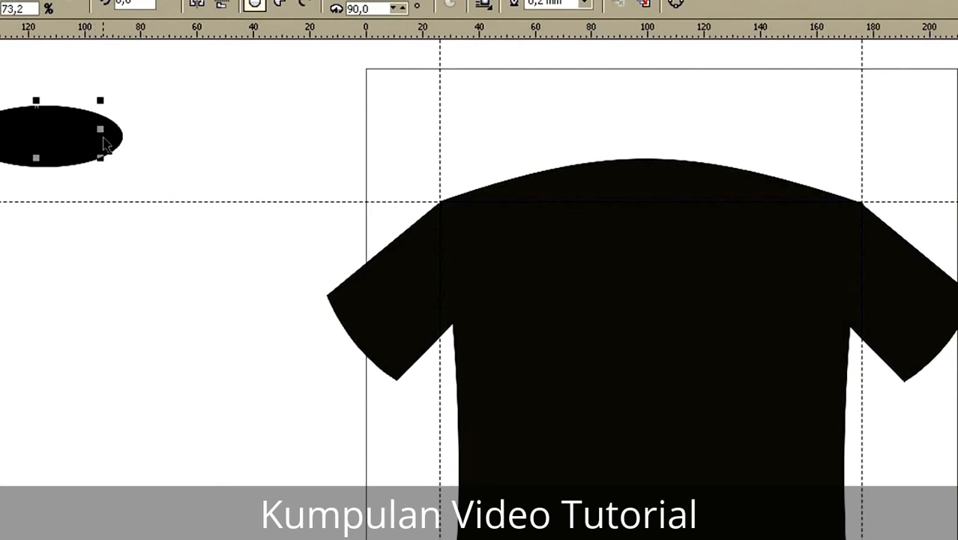
key("space")
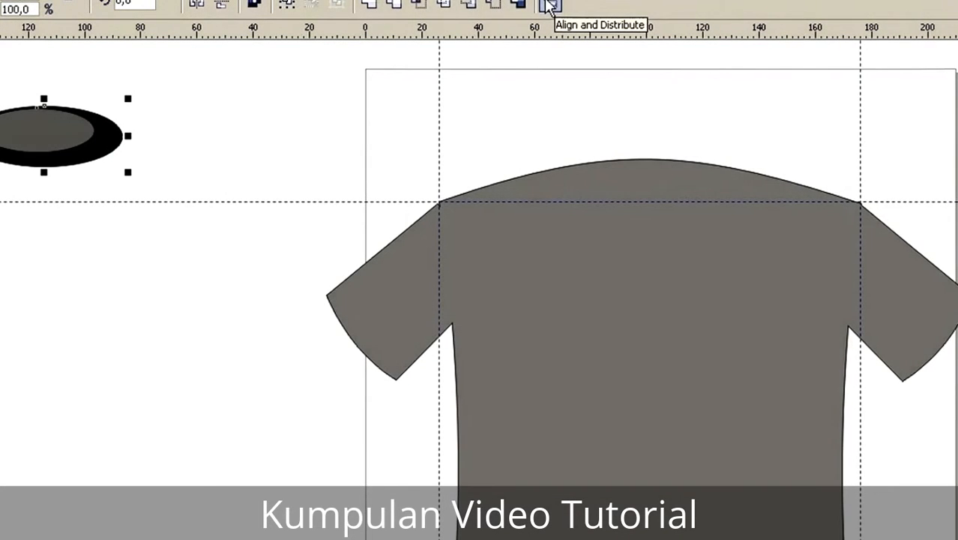
Step: Align the two ellipses to each other by their top edges and horizontal centers
left_click(550, 6)
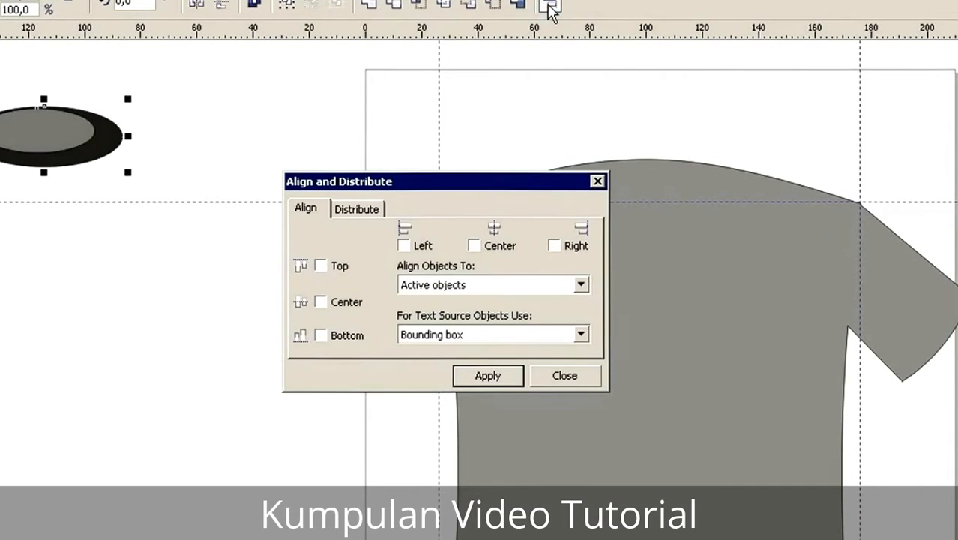
left_click(320, 268)
left_click(474, 248)
left_click(489, 377)
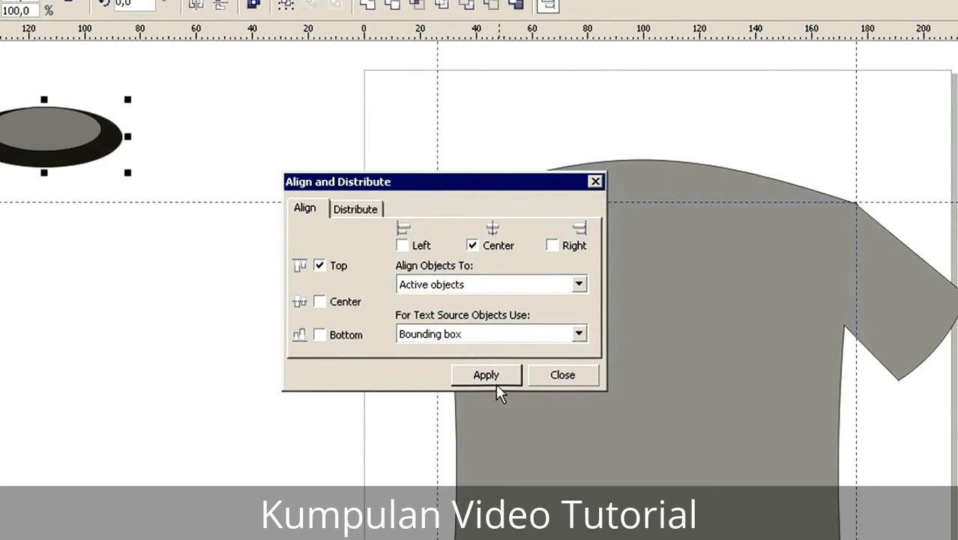
left_click(571, 374)
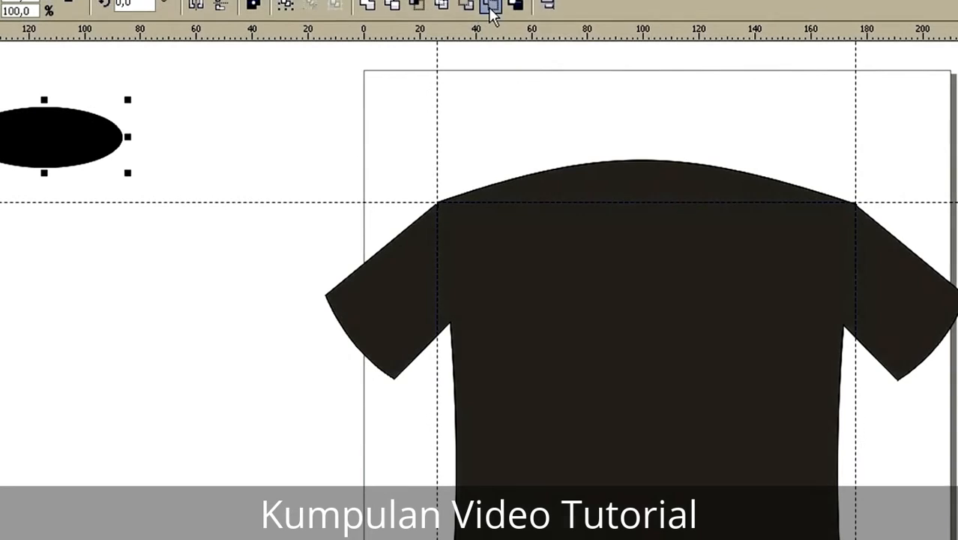
Step: Subtract the smaller front ellipse from the larger black one with Back Minus Front to leave a collar ring
left_click(490, 7)
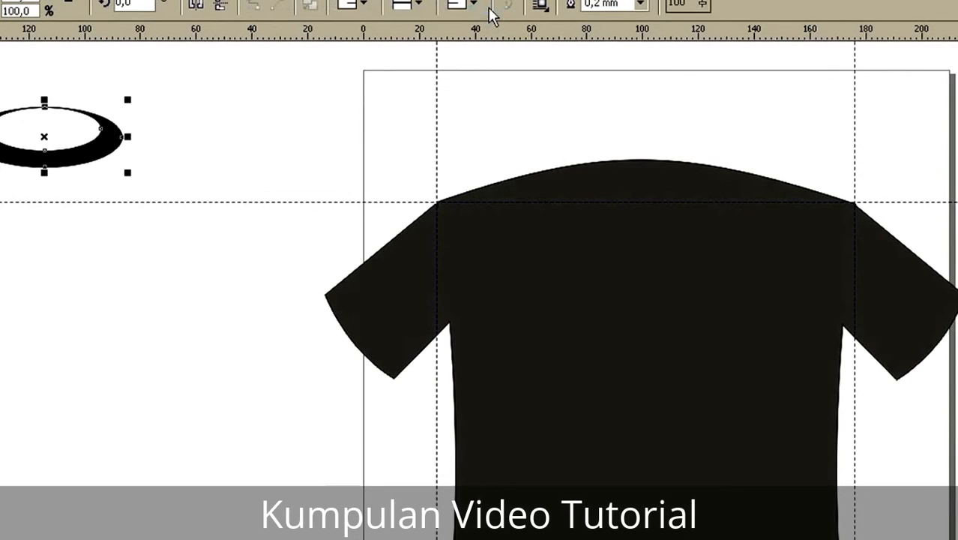
left_click(277, 195)
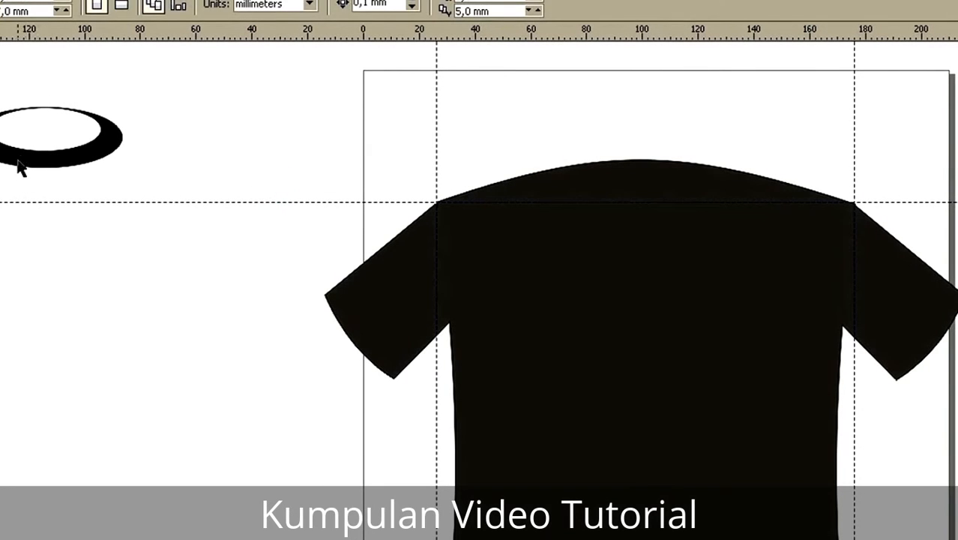
Step: Move the collar ring from the empty area beside the shirt onto the middle of the shirt's neckline
left_click(22, 155)
key("F10")
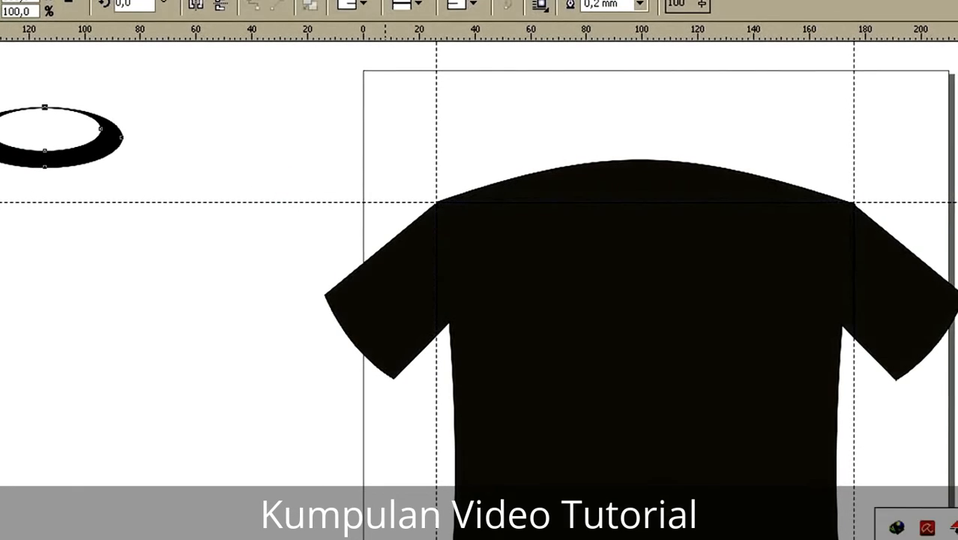
key("space")
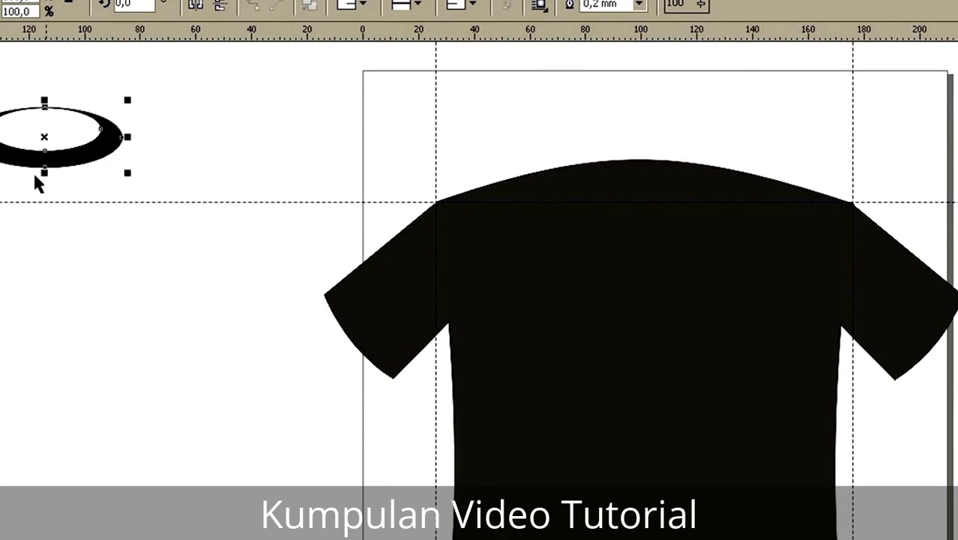
left_click(4, 146)
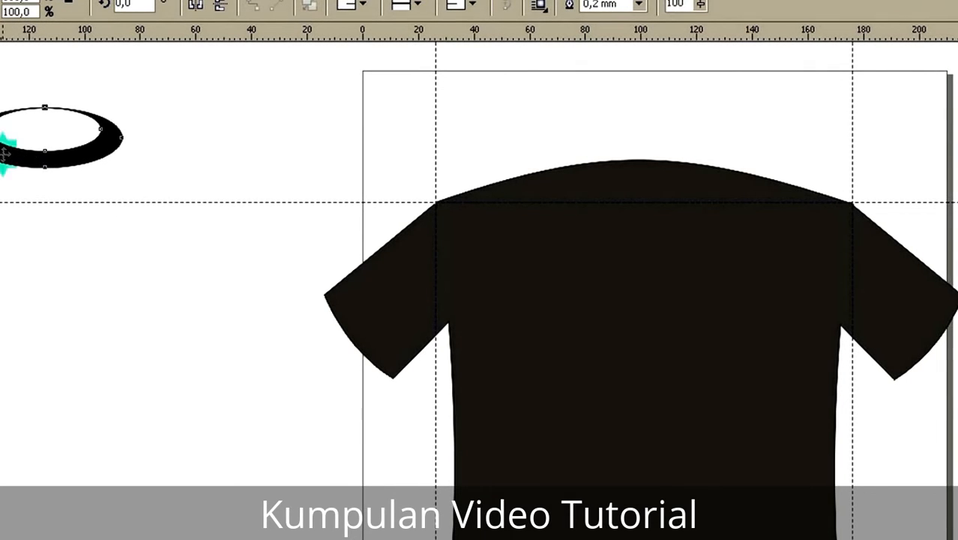
left_click(4, 148)
left_click(202, 152)
left_click(81, 160)
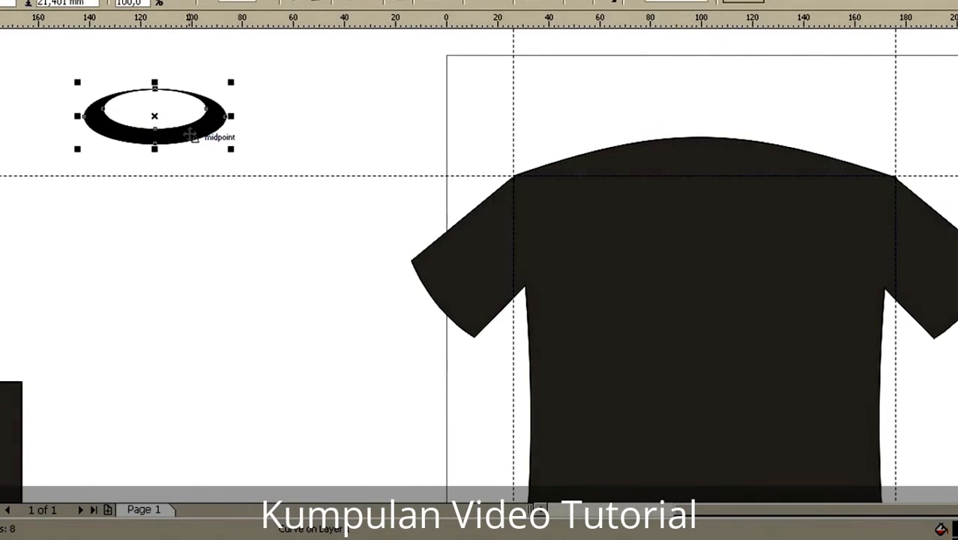
left_click_drag(189, 140, 723, 167)
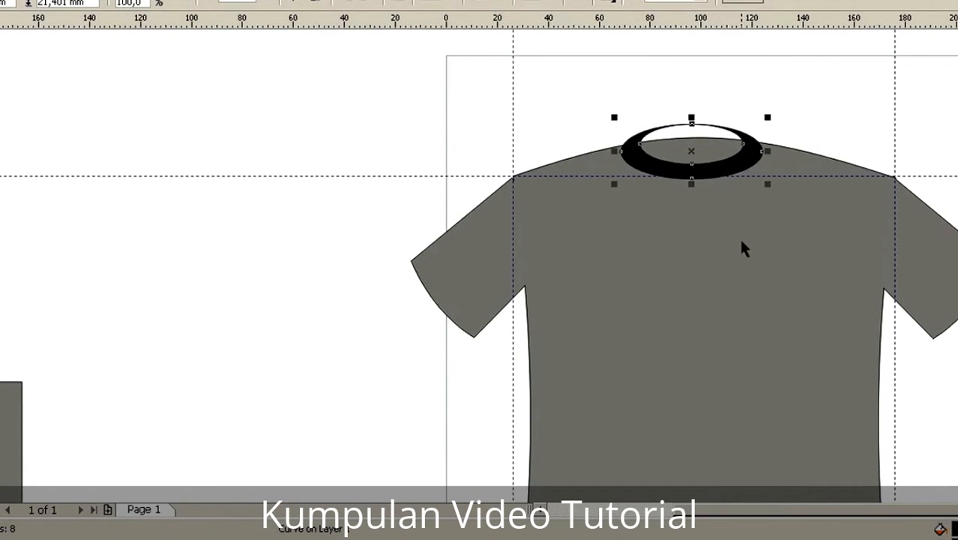
Step: Align the collar ring and the shirt to each other by their top edges and horizontal centers
left_click(726, 244, "shift")
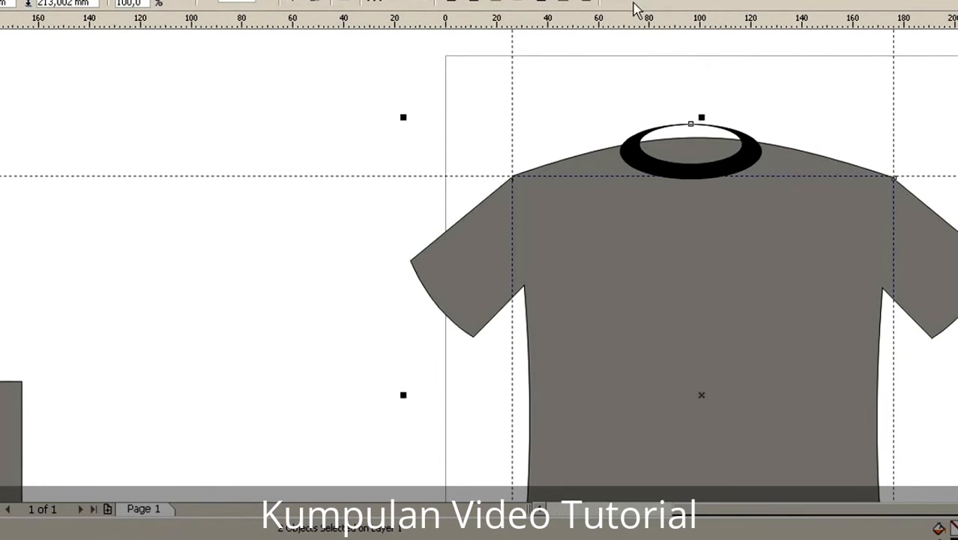
left_click(612, 6)
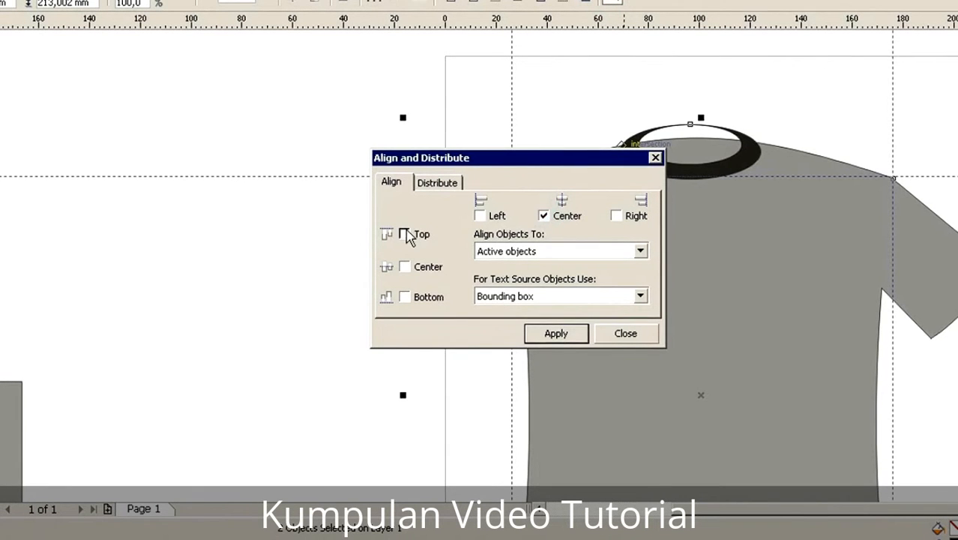
left_click(555, 333)
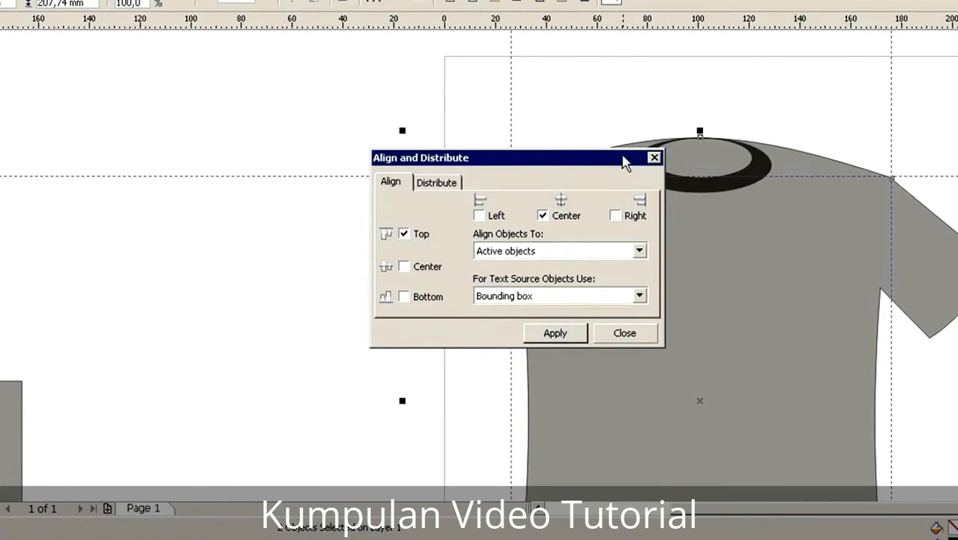
left_click(653, 159)
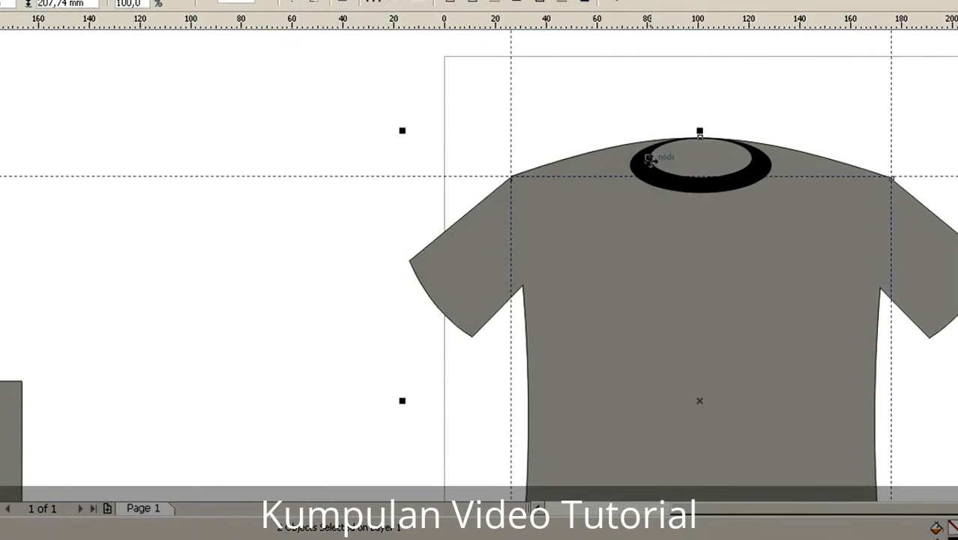
Step: Nudge only the collar ring straight up until its upper part extends above the shirt's curved top edge
left_click(292, 187)
left_click(677, 193)
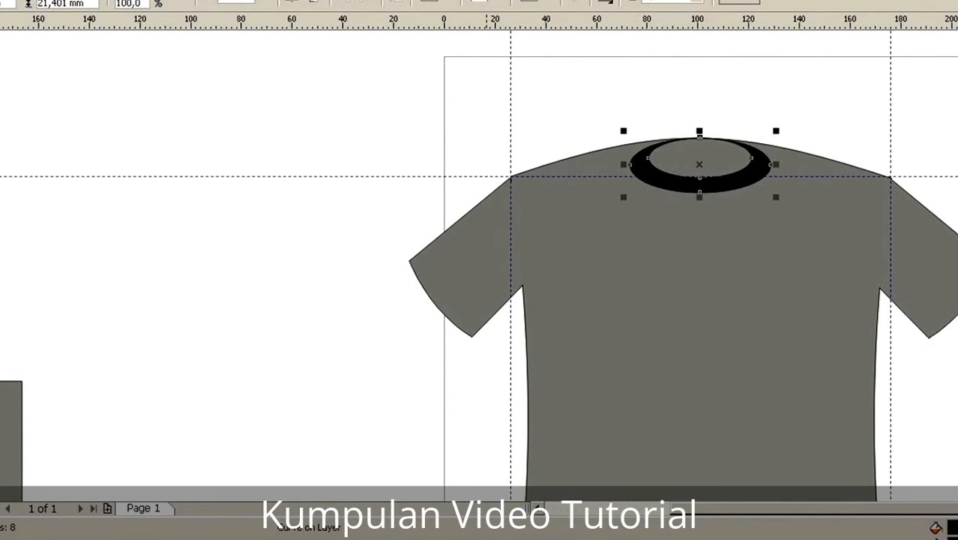
key("Up")
key("Up")
key("Up")
key("Up")
key("Up")
key("Up")
key("Up")
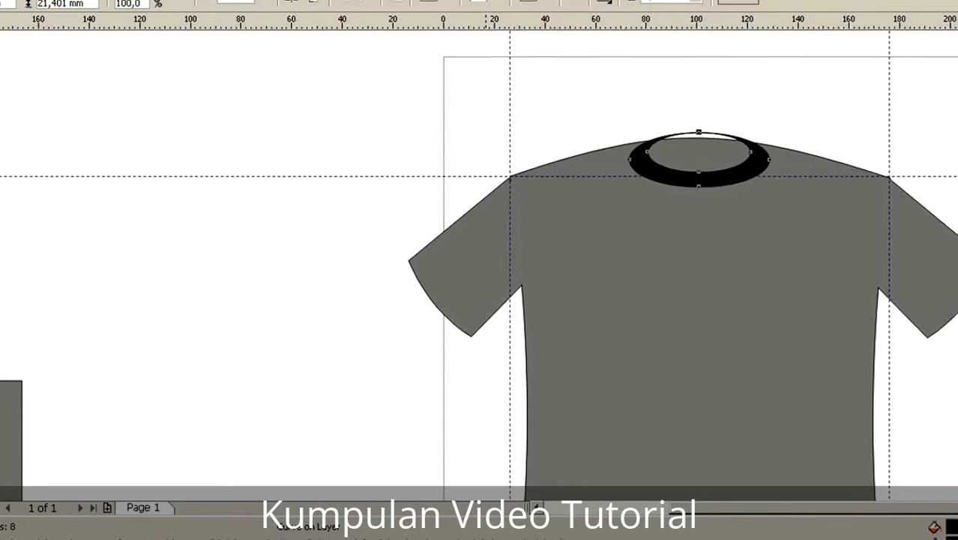
key("Up")
key("Up")
key("Up")
key("Up")
key("Up")
key("Up")
key("Up")
key("Up")
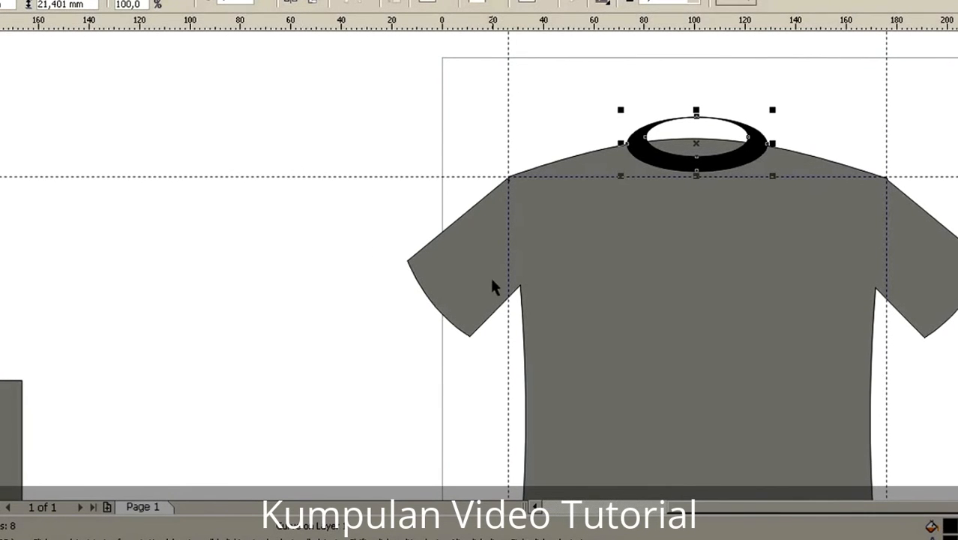
Step: Intersect the collar ring with the shirt and move the original ring to the empty area left of the shirt
left_click(545, 265)
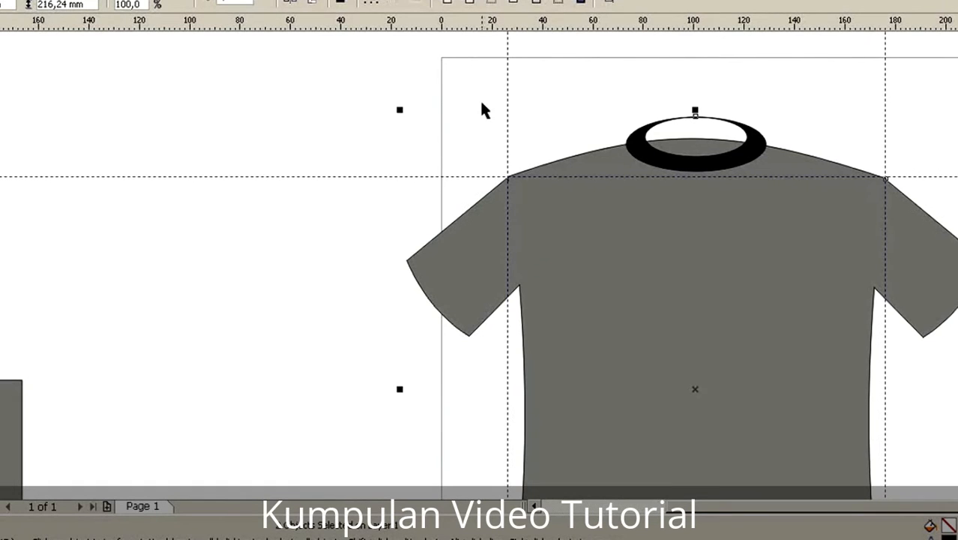
left_click(225, 156)
left_click(681, 163)
left_click(544, 241, "shift")
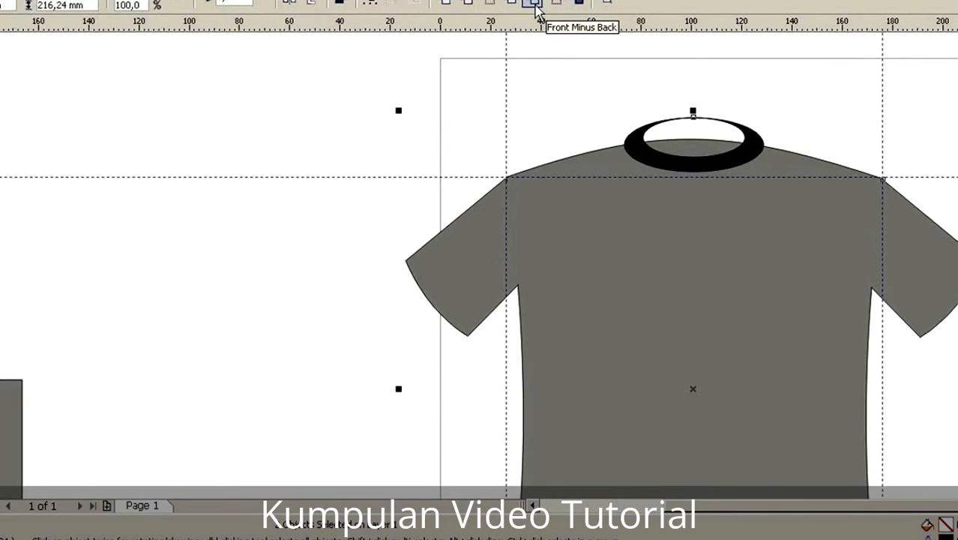
left_click(491, 4)
left_click(381, 132)
left_click_drag(649, 139, 248, 110)
Step: Fill the intersected collar piece at the shirt's neckline with black
left_click(680, 166)
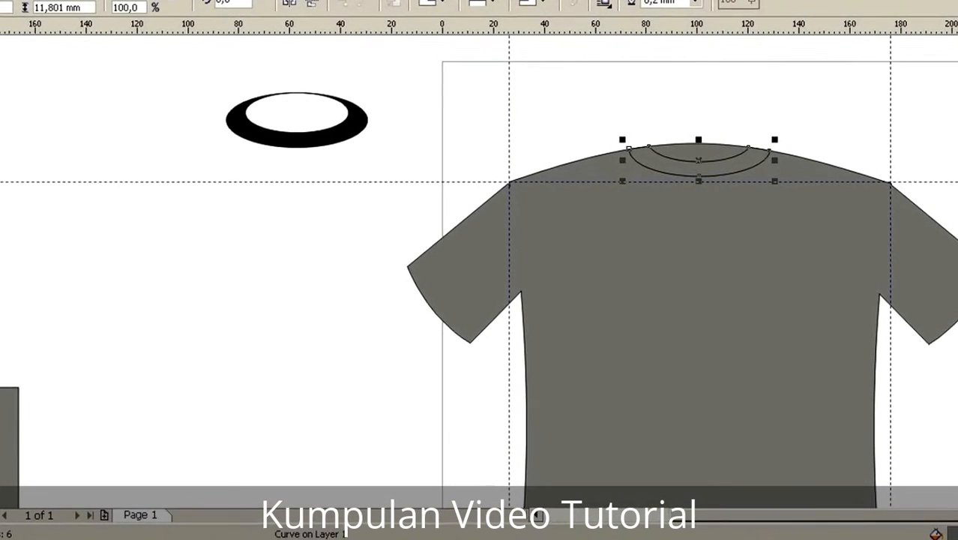
left_click(957, 56)
left_click(809, 105)
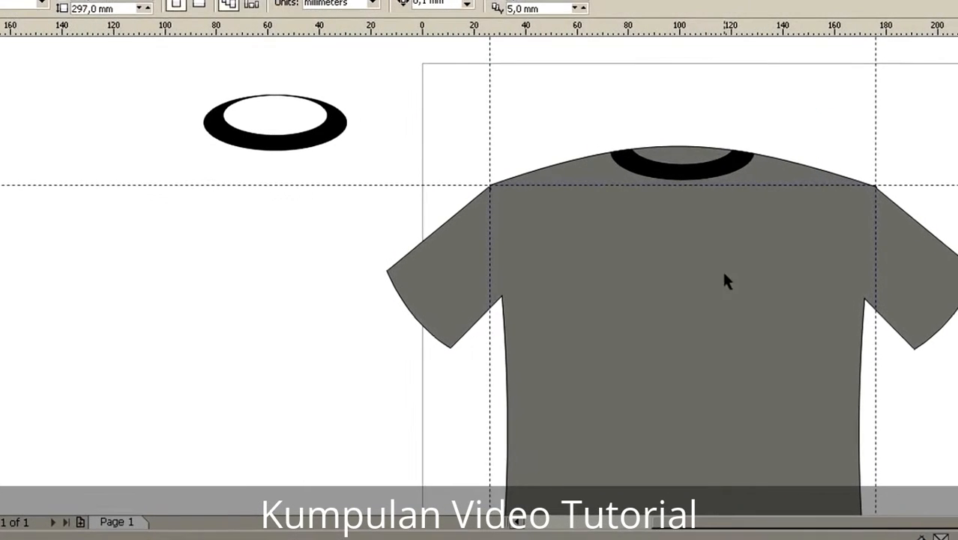
Step: Examine the shirt and its new collar as a whole and up close
scroll(704, 451, "down", 1)
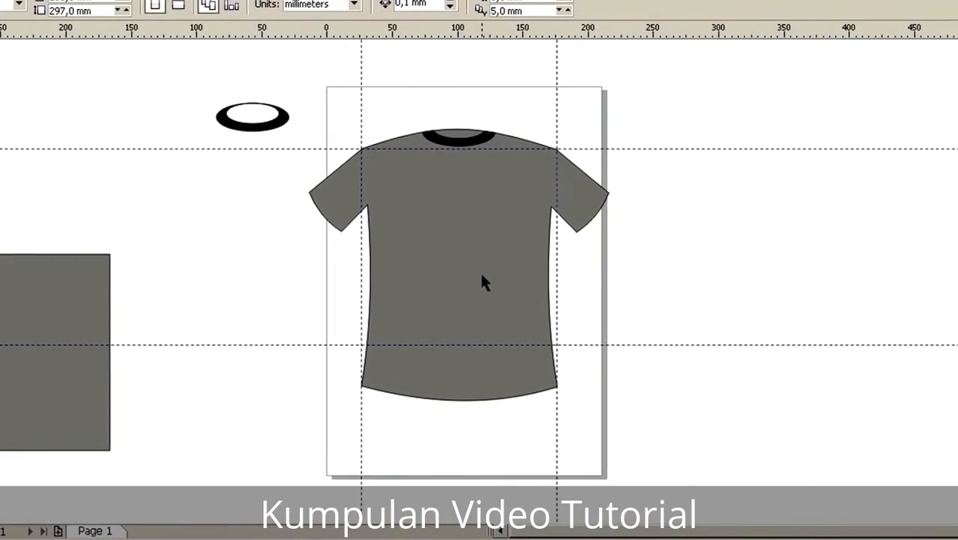
scroll(465, 271, "up", 1)
scroll(562, 290, "down", 1)
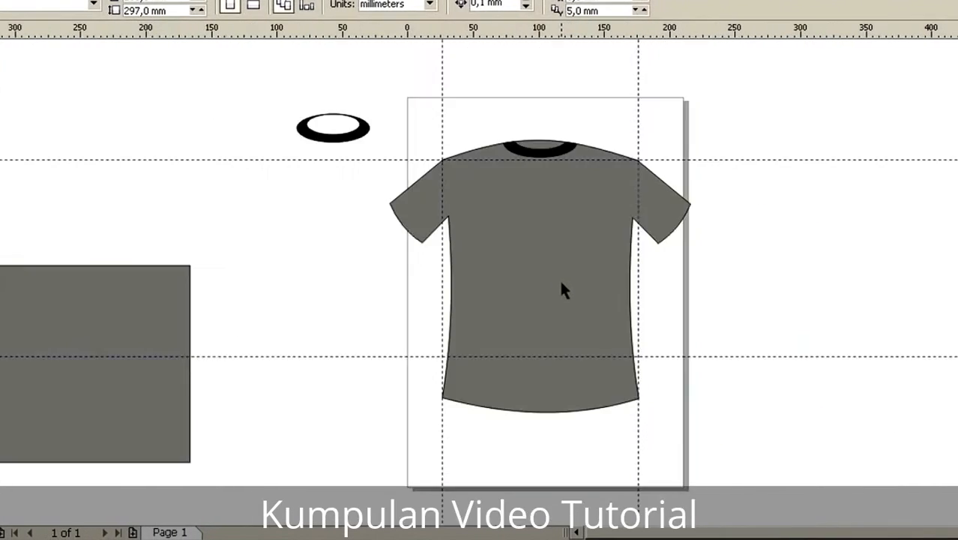
scroll(480, 277, "up", 3)
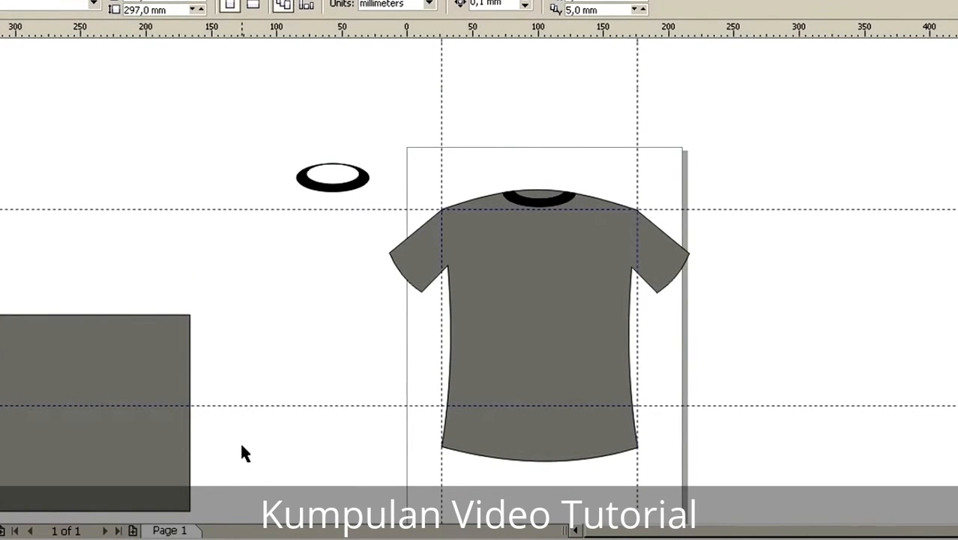
scroll(552, 278, "up", 2)
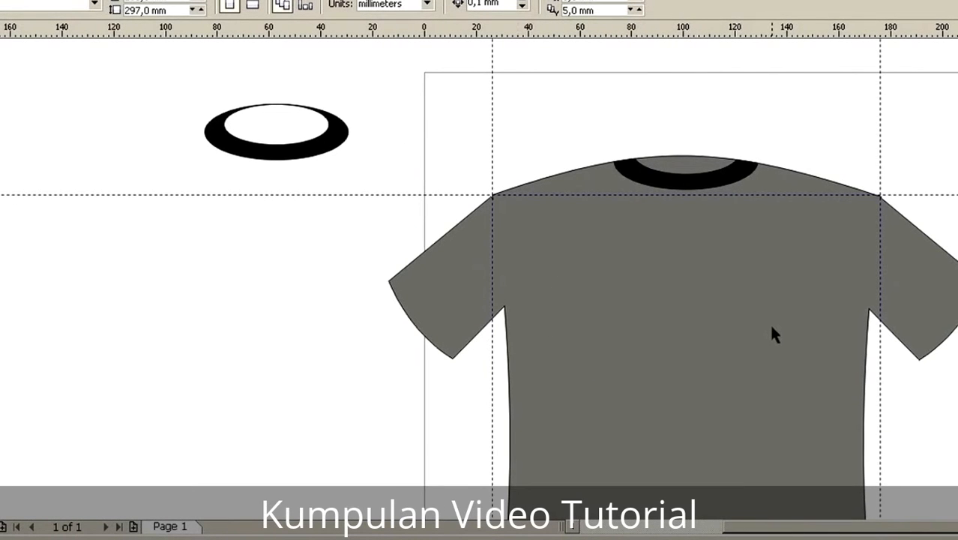
left_click(680, 162)
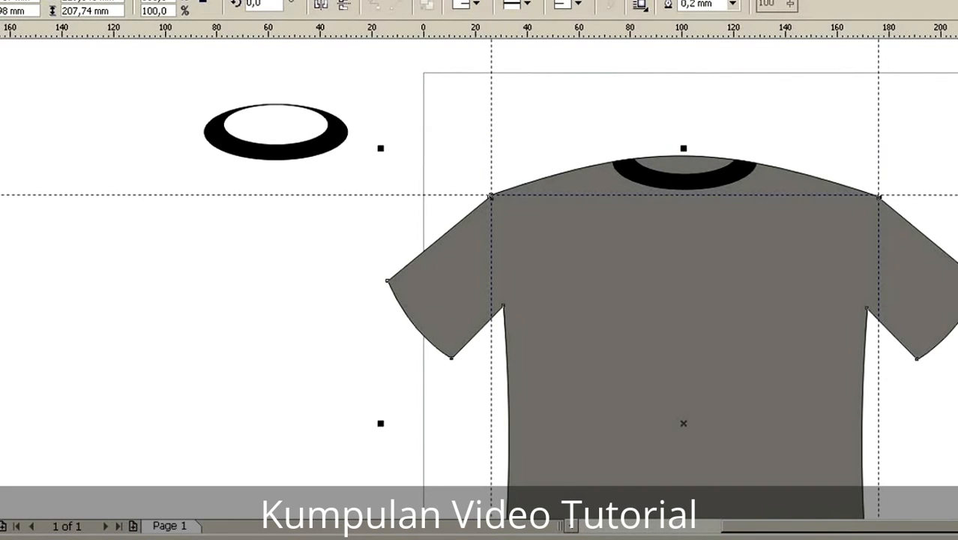
scroll(479, 262, "down", 3)
scroll(479, 277, "up", 1)
scroll(480, 262, "down", 3)
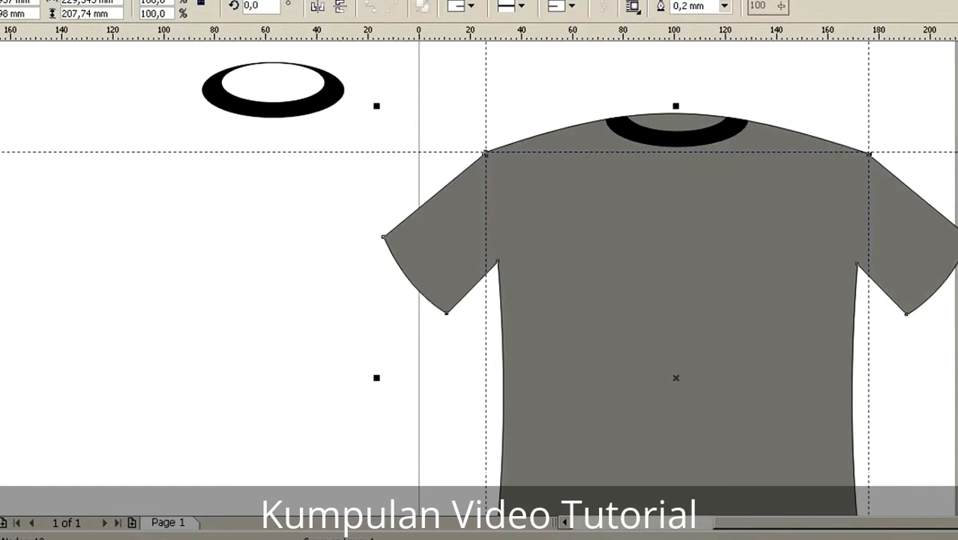
Step: Draw a straight line across the left sleeve just inside the cuff, from its upper edge to its lower edge
left_click(1, 131)
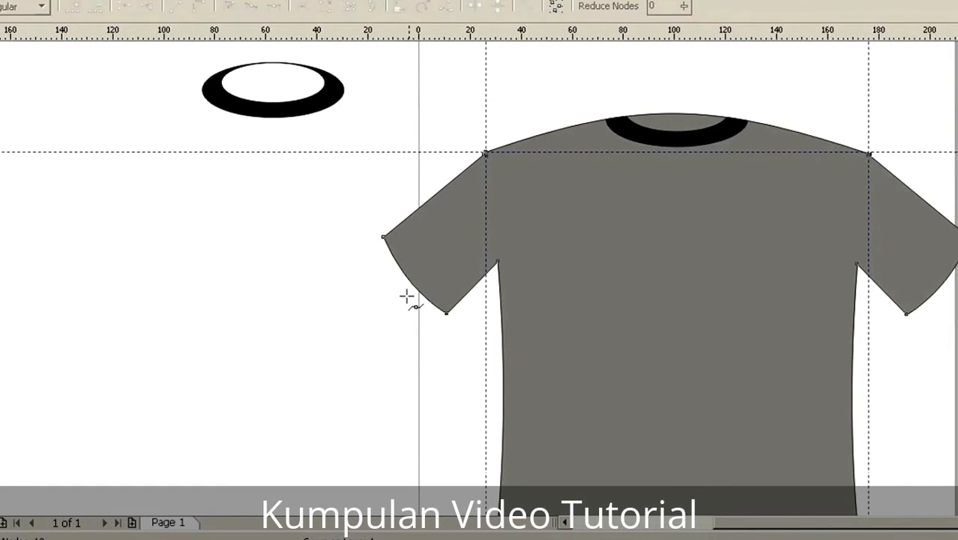
left_click(392, 230)
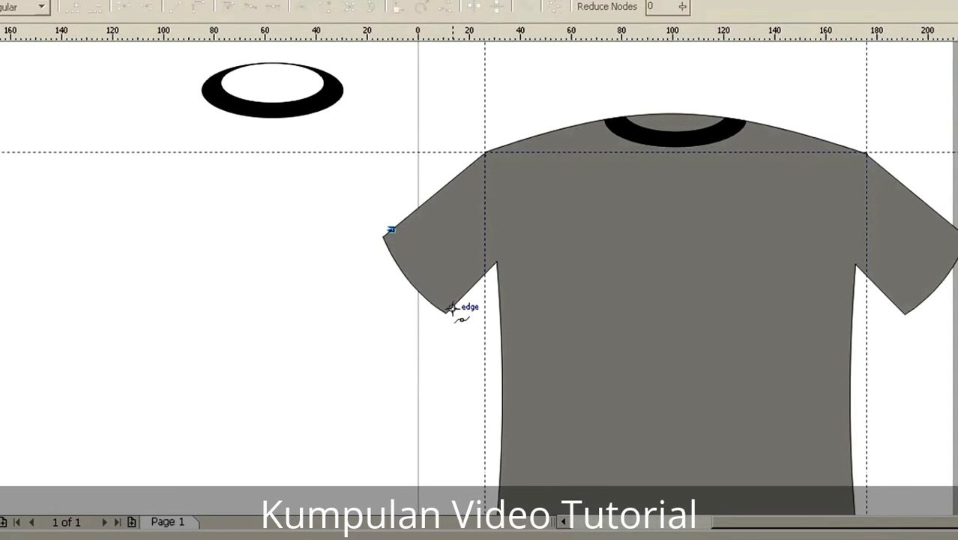
left_click(451, 305)
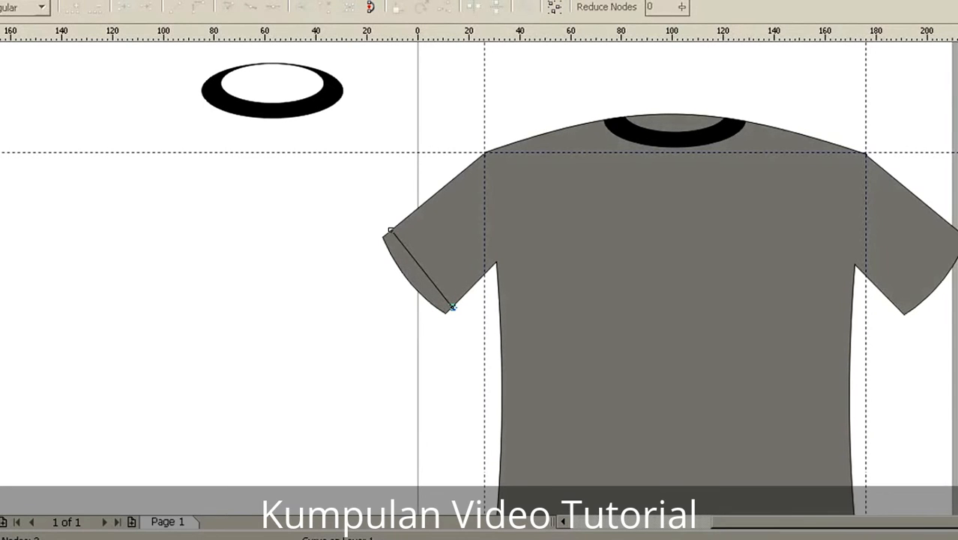
Step: Convert the sleeve line to a curve and bow it toward the cuff to follow the sleeve's rounded end
left_click(0, 64)
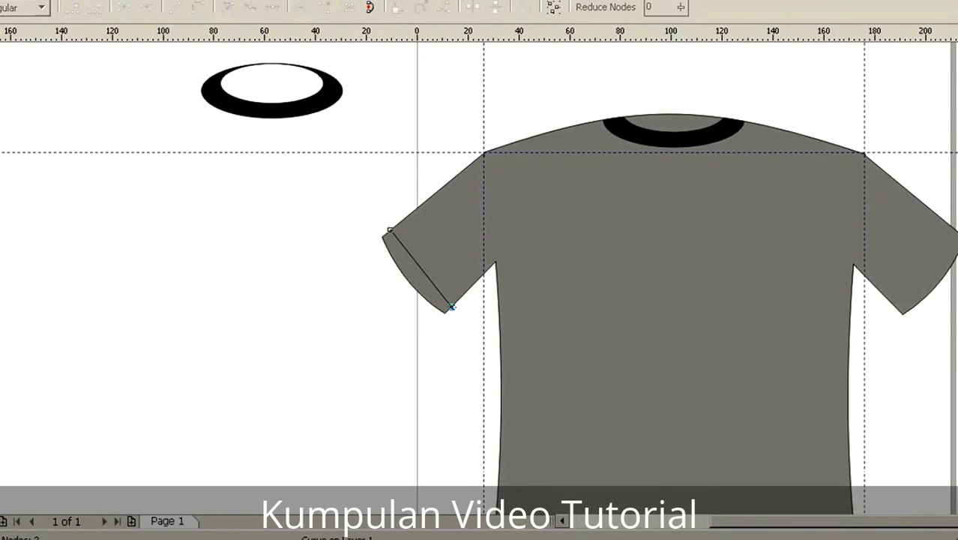
left_click_drag(418, 265, 418, 269)
left_click(417, 268)
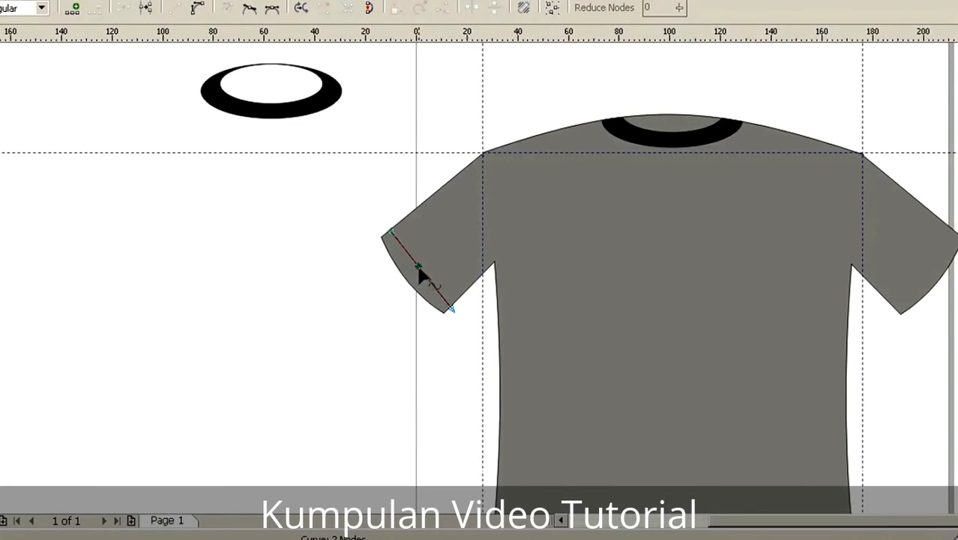
left_click(197, 9)
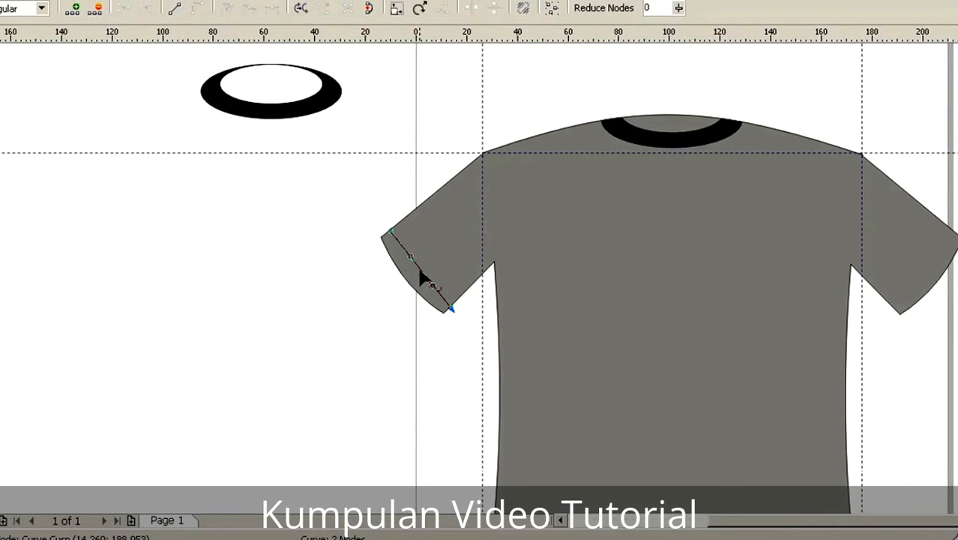
left_click_drag(419, 270, 422, 278)
scroll(438, 281, "up", 1)
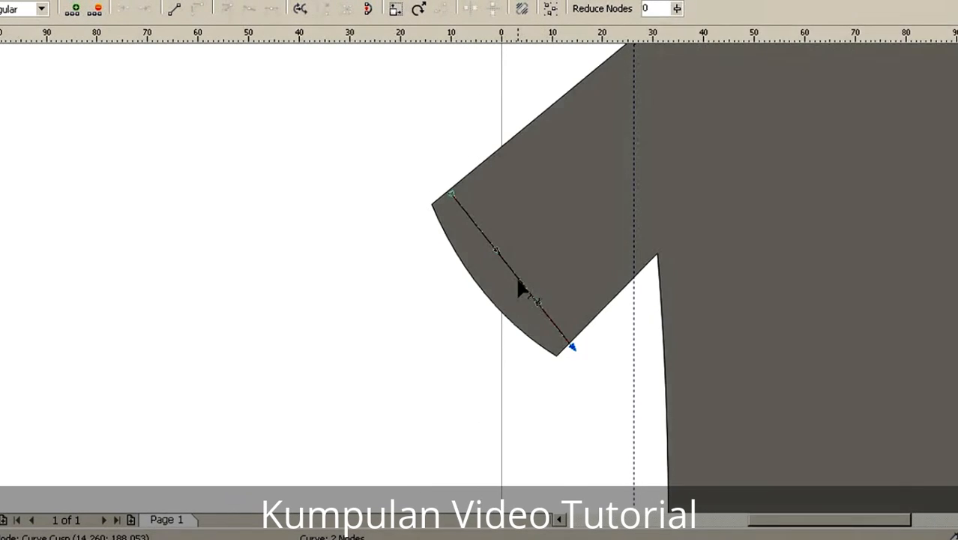
left_click_drag(519, 280, 508, 287)
Step: Adjust the lower end node of the cuff line so it meets the sleeve's lower edge
left_click(444, 323)
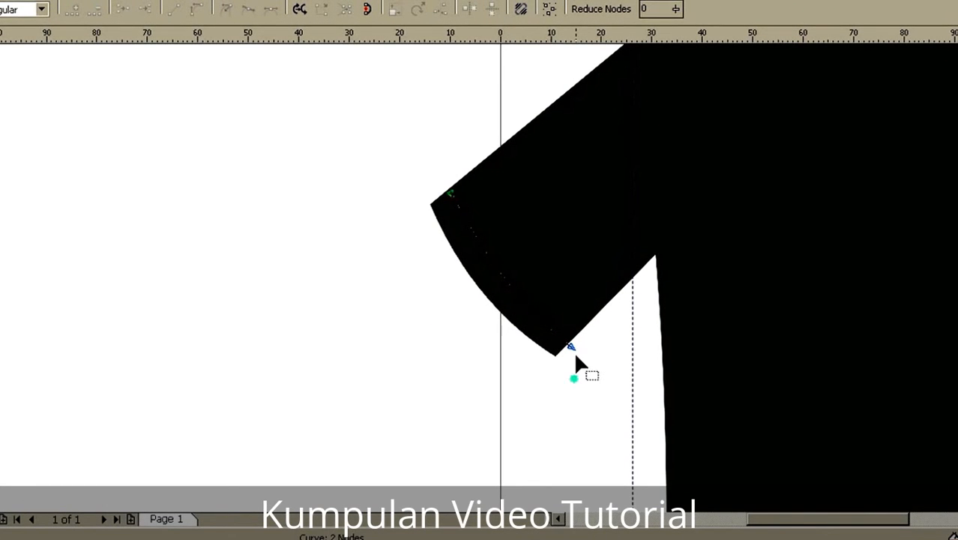
left_click_drag(571, 348, 568, 346)
left_click(543, 368)
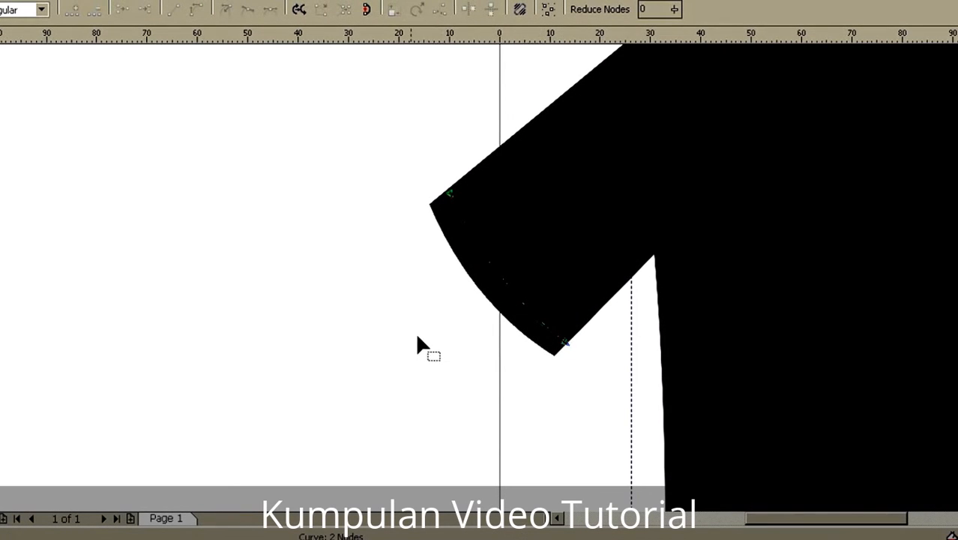
left_click(567, 345)
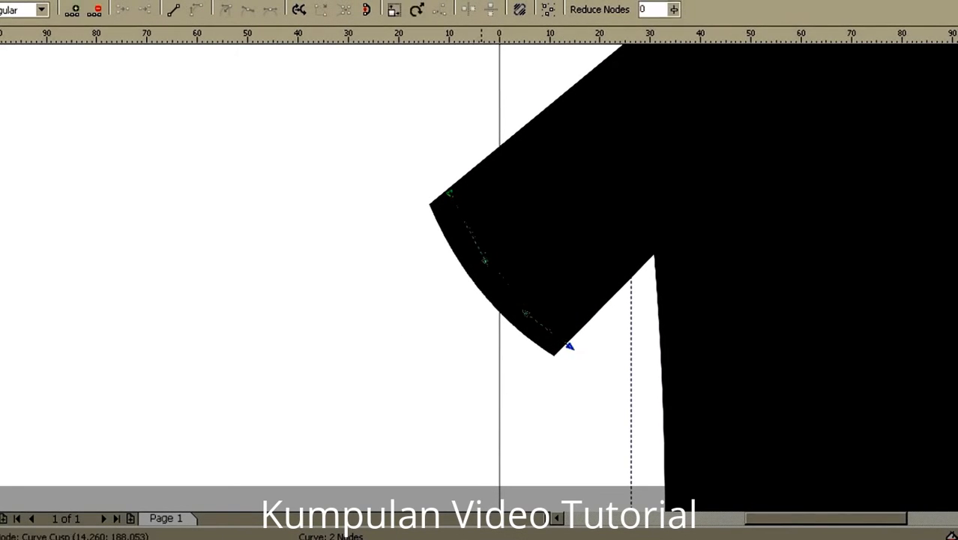
key("Left")
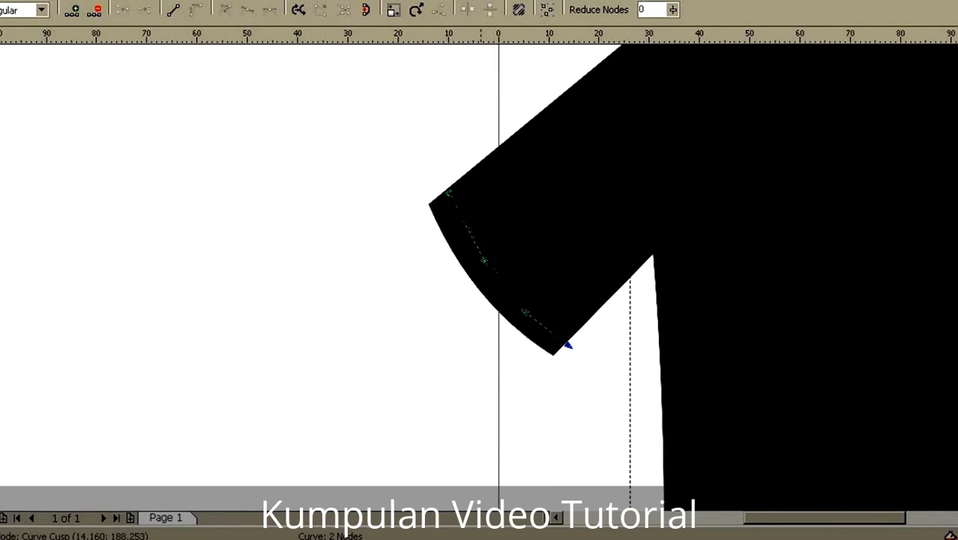
key("Left")
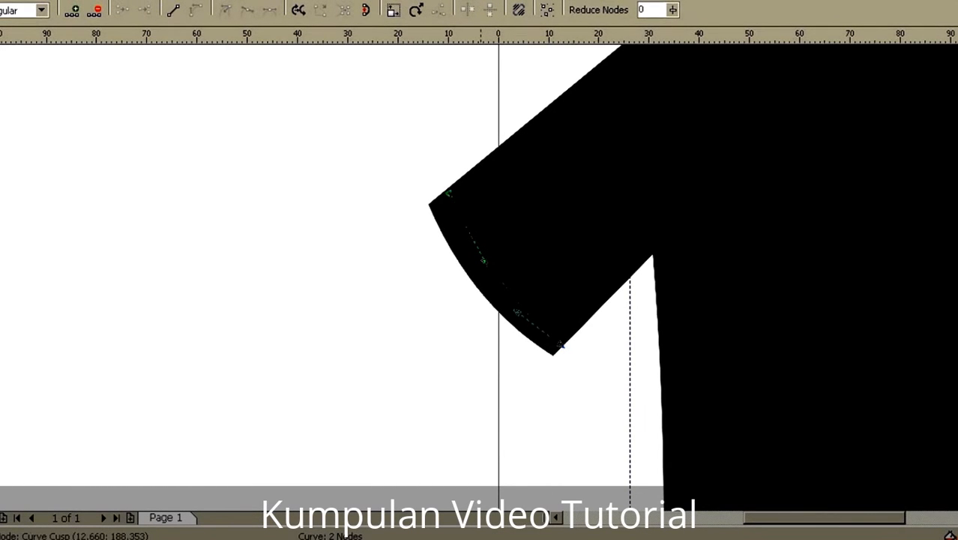
left_click(438, 338)
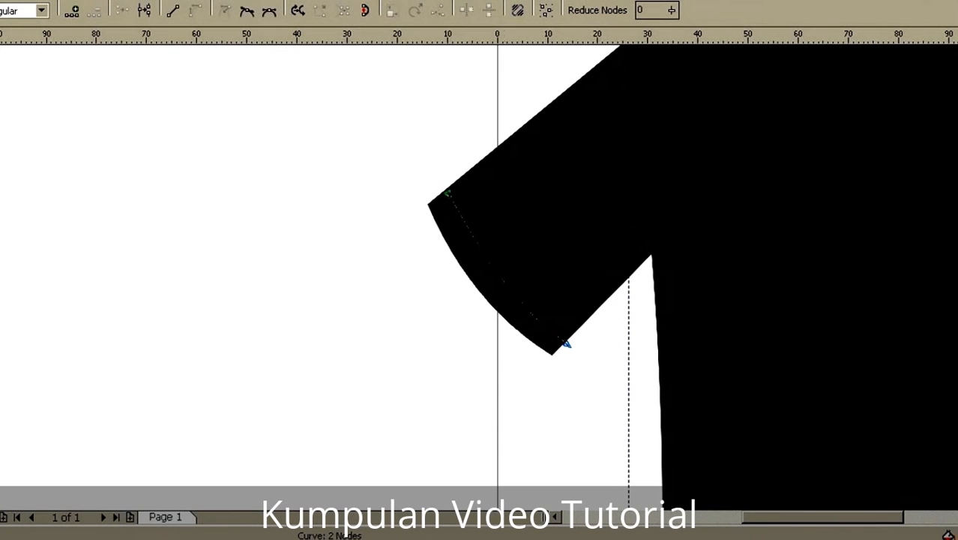
Step: Nudge the left sleeve's cuff line outward so its ends meet the sleeve edges, and give it a dashed outline style
key("space")
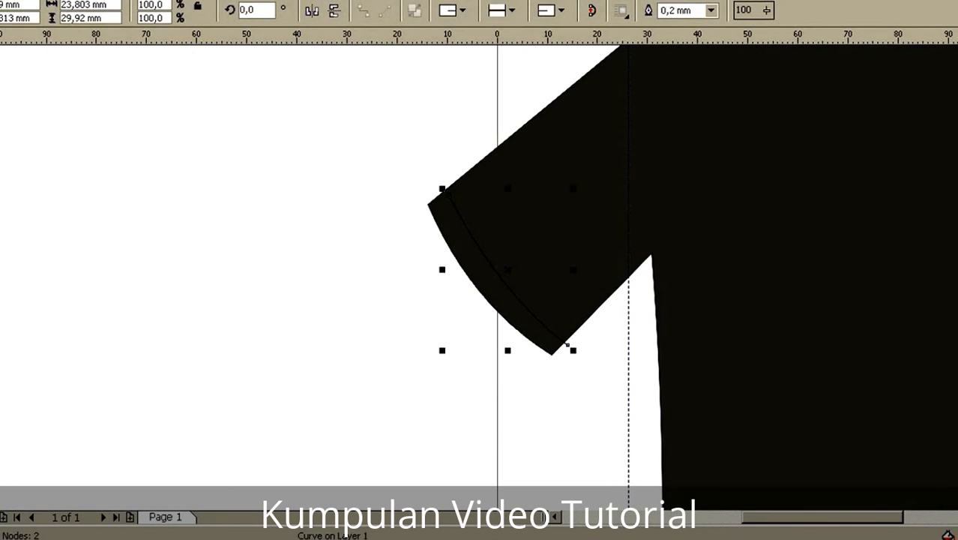
key("Left")
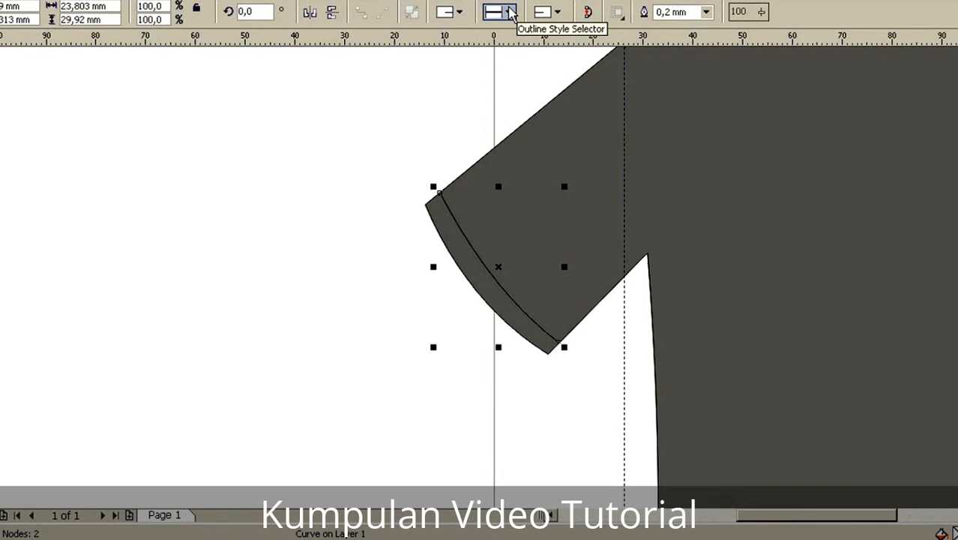
left_click(509, 13)
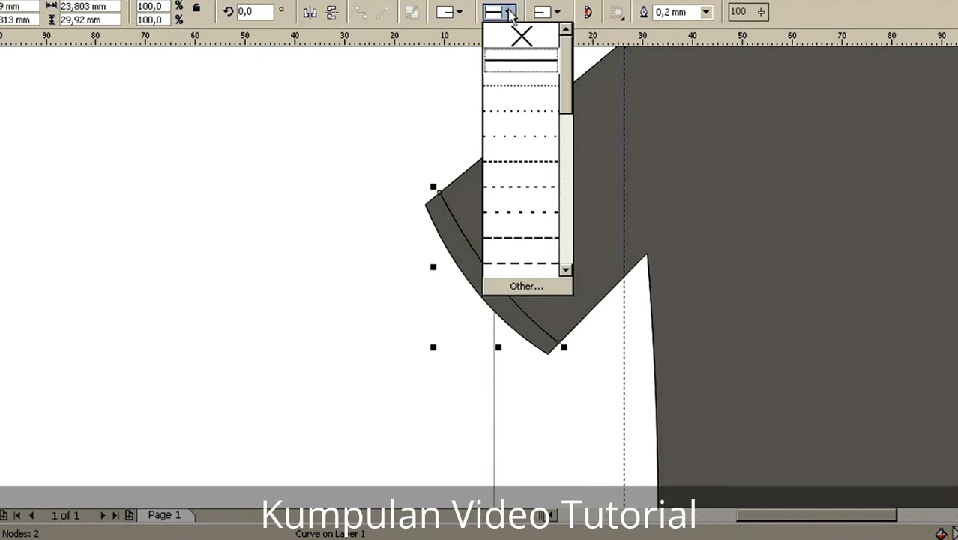
left_click(529, 231)
left_click(510, 13)
left_click(523, 214)
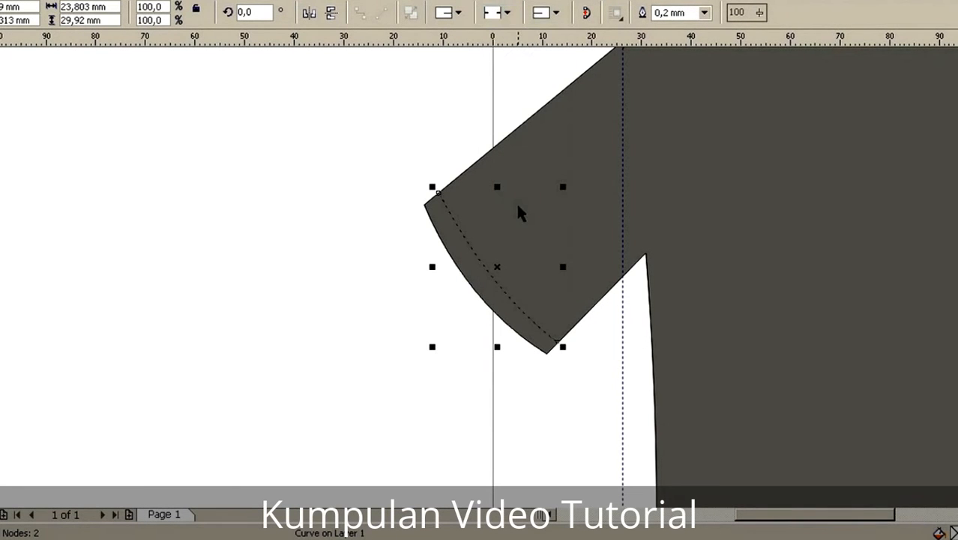
left_click(499, 13)
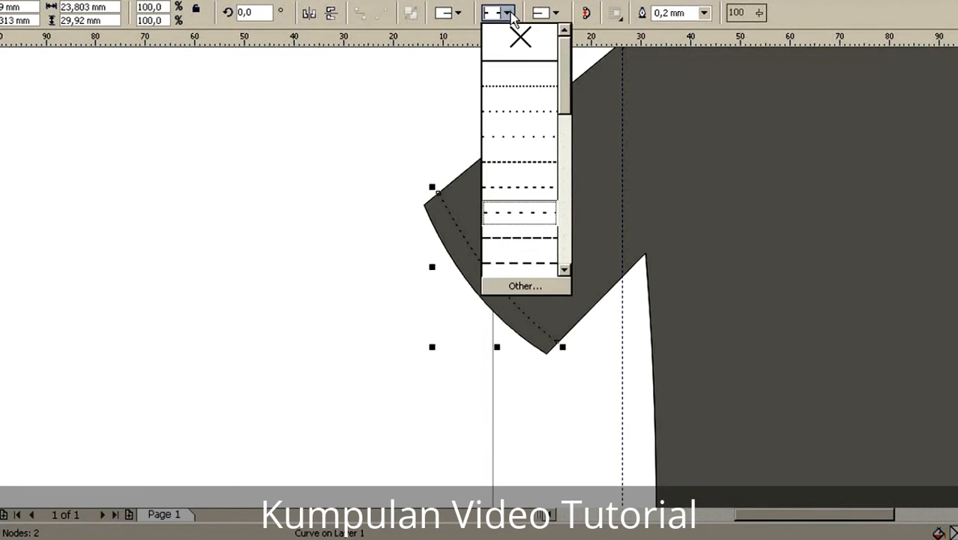
left_click(509, 171)
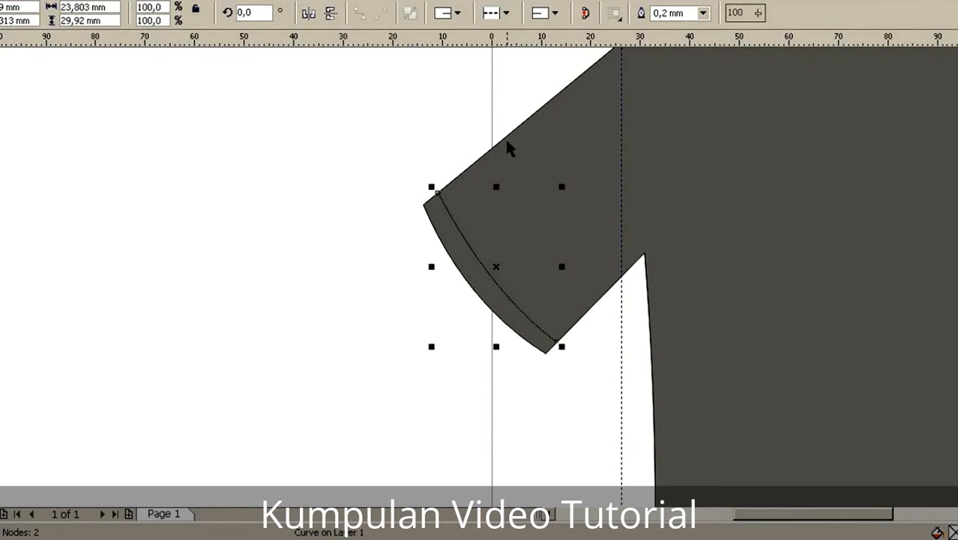
left_click(507, 13)
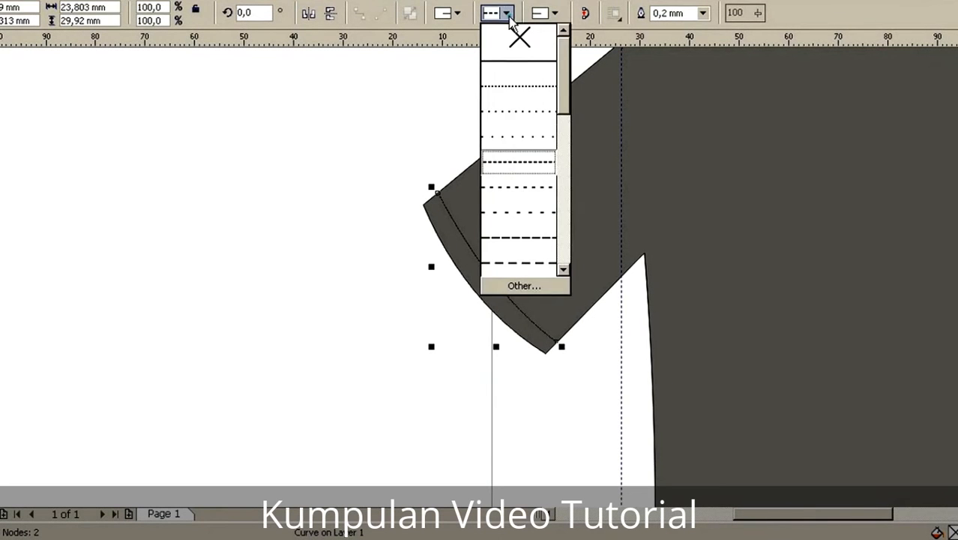
left_click(519, 263)
left_click(366, 352)
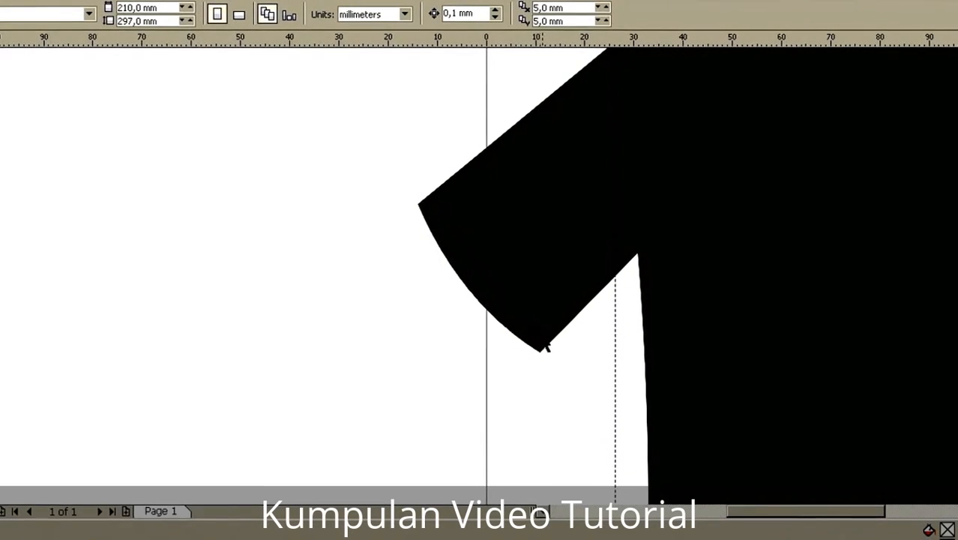
Step: Duplicate the dashed cuff line, mirror it horizontally, and place it just inside the right sleeve's cuff
left_click(532, 342)
mouse_move(778, 510)
left_mouse_down()
mouse_move(798, 511)
mouse_move(780, 515)
left_mouse_up()
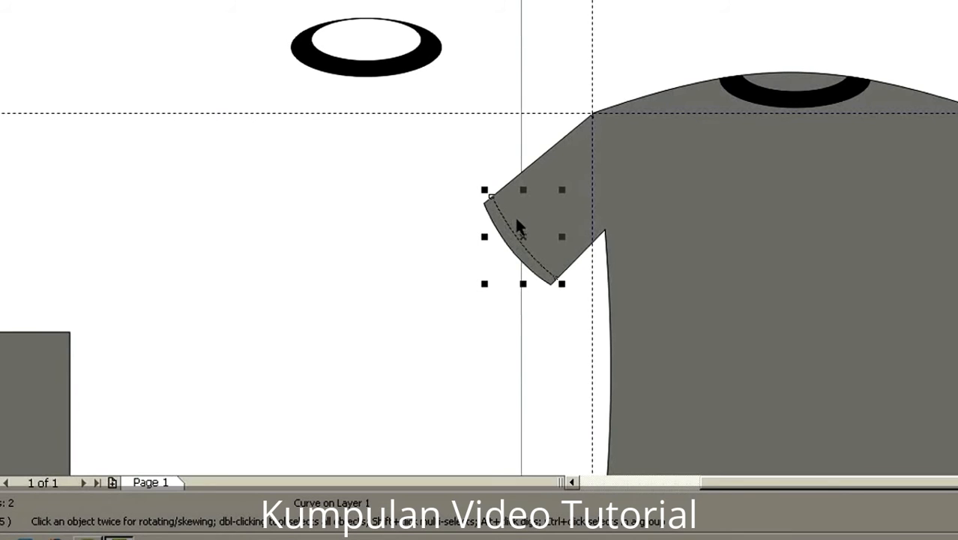
key("ctrl+d")
left_click_drag(526, 217, 878, 198)
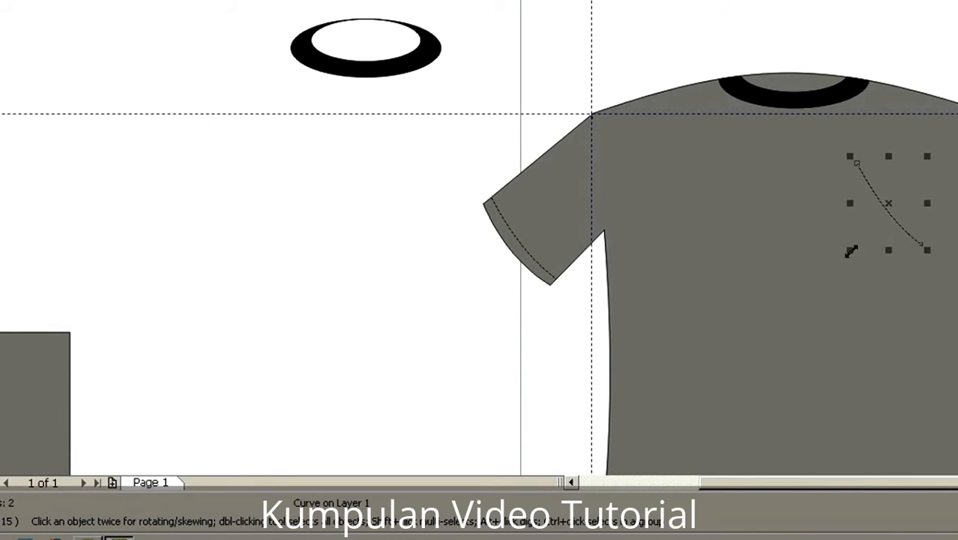
left_click_drag(849, 203, 957, 251)
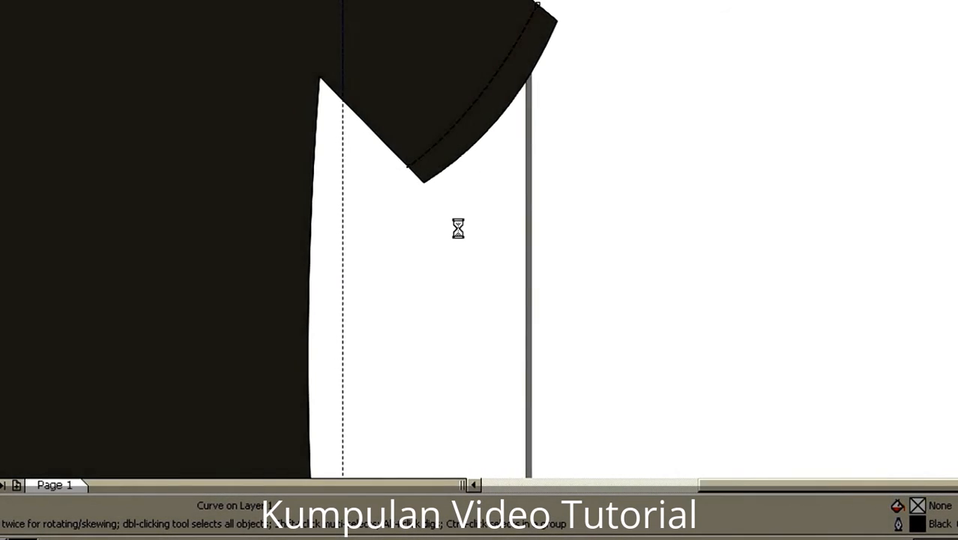
scroll(337, 318, "down", 1)
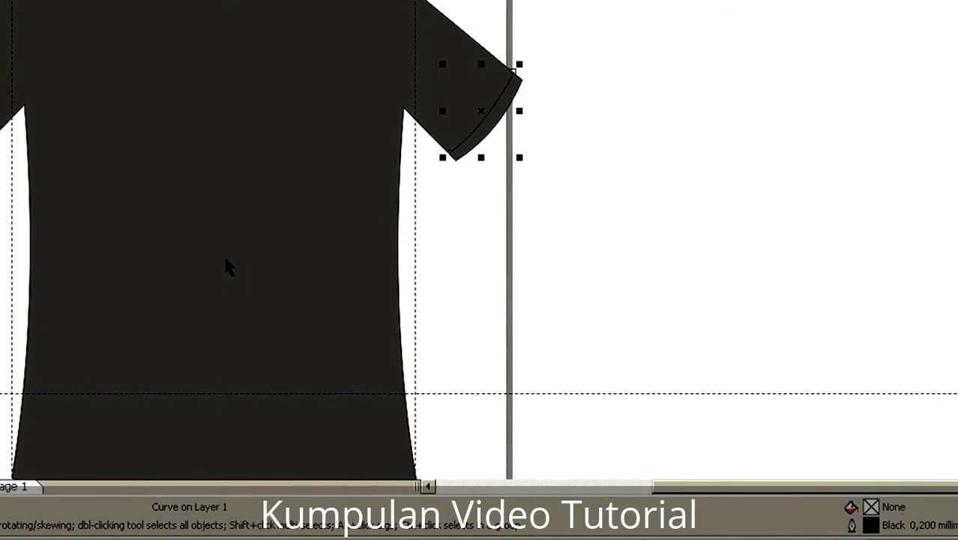
Step: Place another copy of the left cuff's dashed line with its upper end on the left shoulder corner
left_click(194, 287)
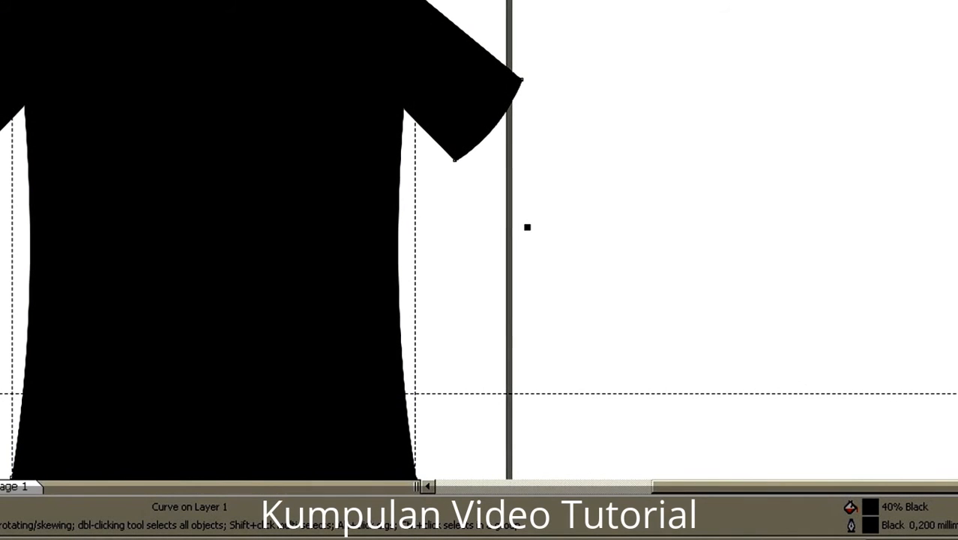
left_click(490, 60)
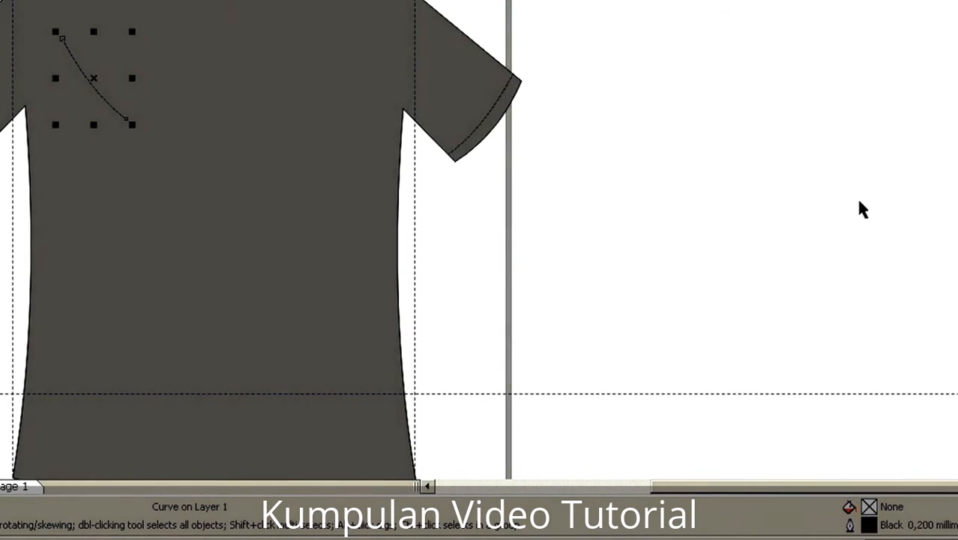
scroll(583, 295, "up", 3)
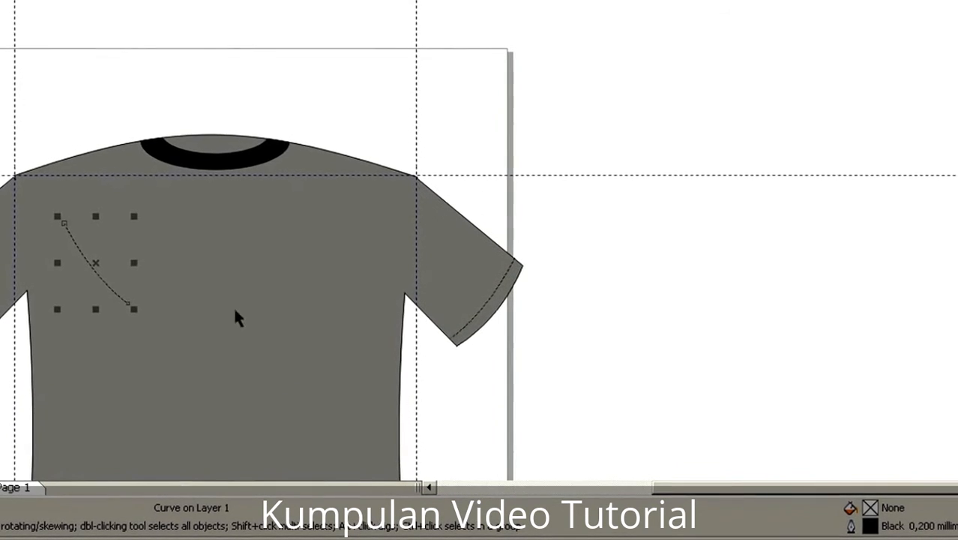
left_click_drag(107, 280, 59, 239)
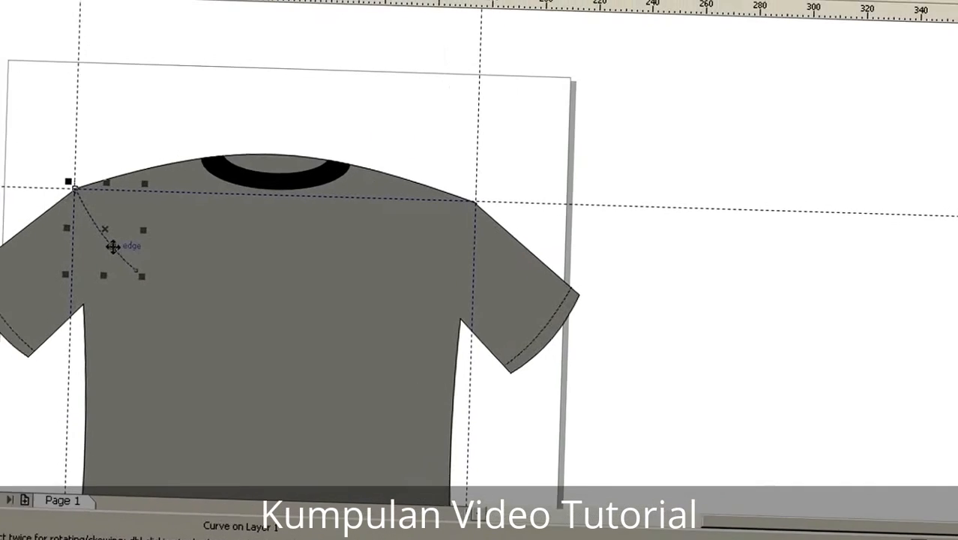
scroll(98, 245, "up", 1)
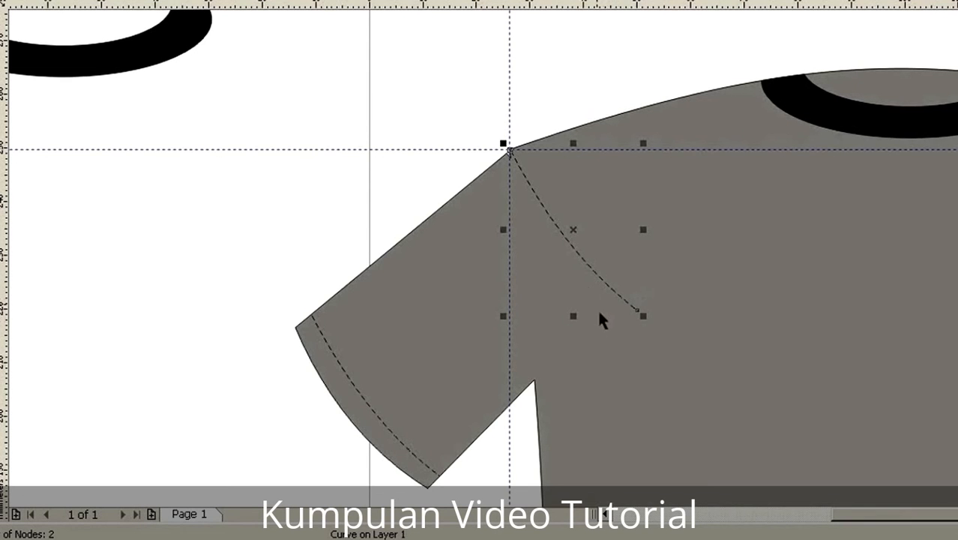
Step: Rotate the dashed copy about the left shoulder corner and stretch it down to the underarm as an armhole seam
left_click(580, 252)
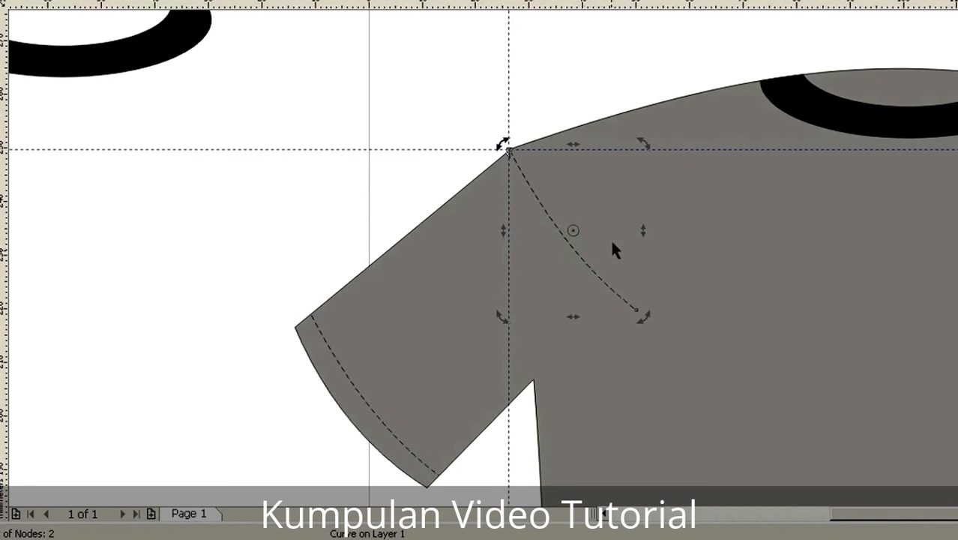
left_click_drag(573, 231, 508, 149)
left_click_drag(643, 320, 536, 378)
left_click(524, 354)
left_click(631, 360)
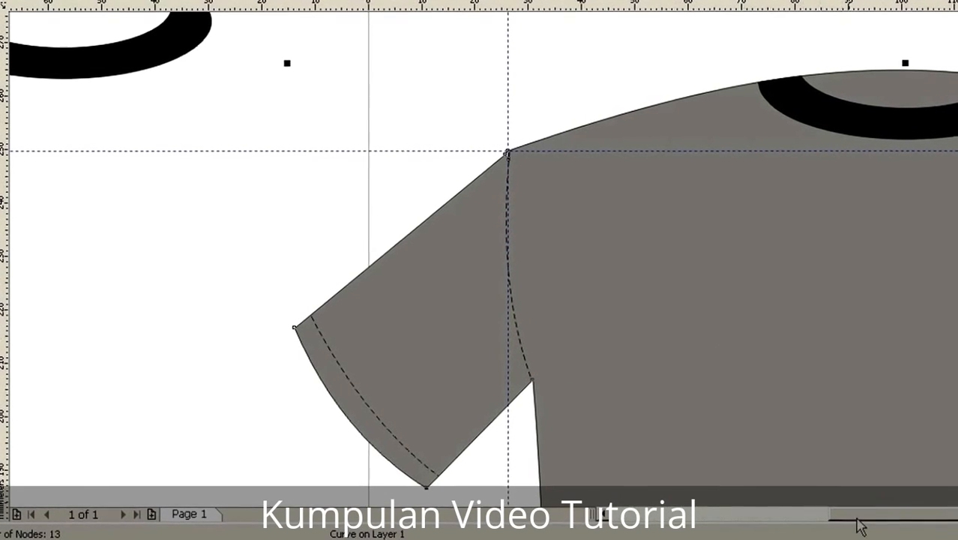
Step: Duplicate the left armhole seam, mirror it horizontally, and move it to the right shoulder corner
left_click_drag(800, 514, 838, 513)
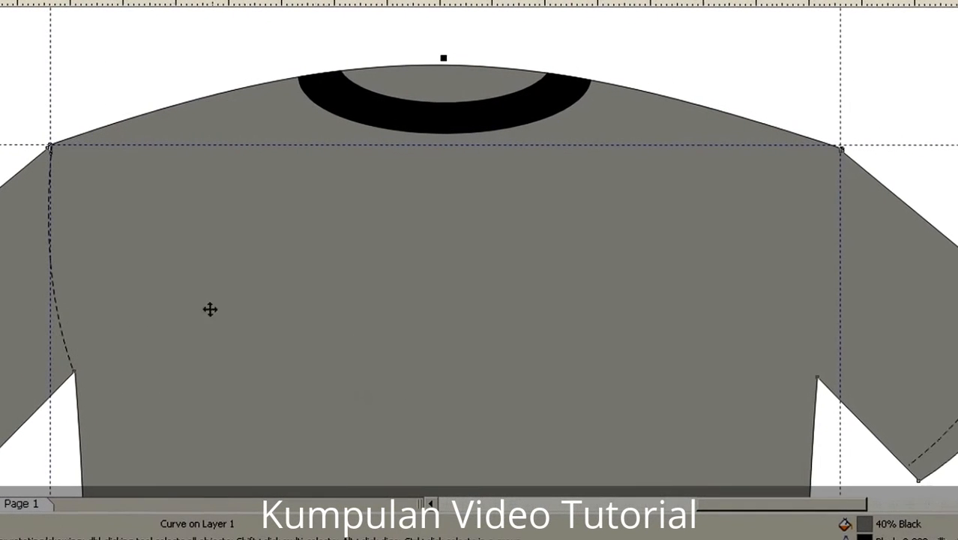
left_click(70, 358)
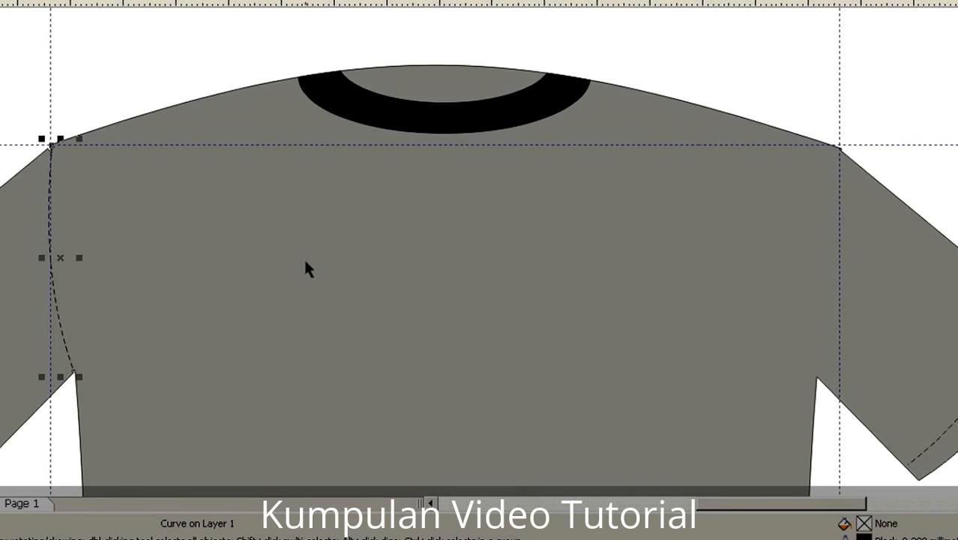
key("ctrl+d")
left_click_drag(84, 295, 847, 318)
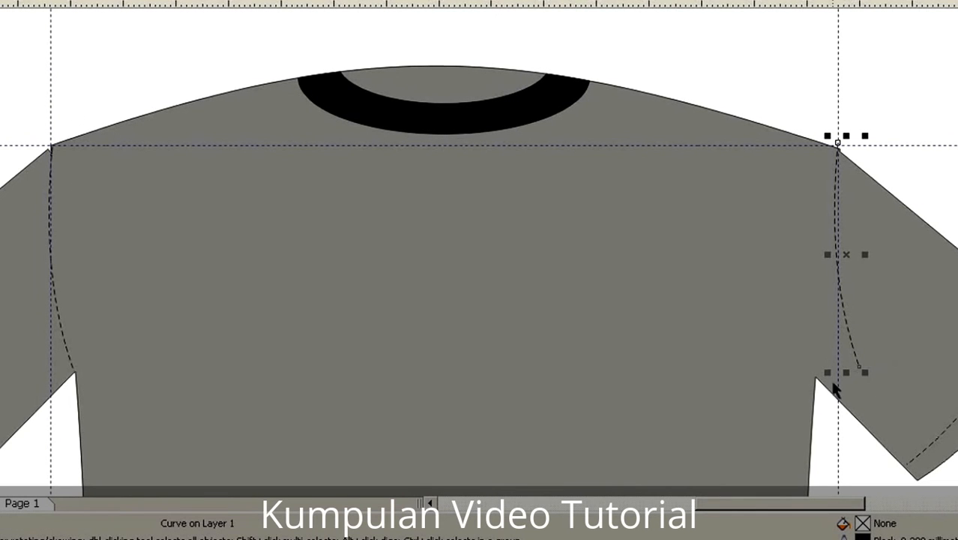
left_click_drag(823, 253, 872, 256)
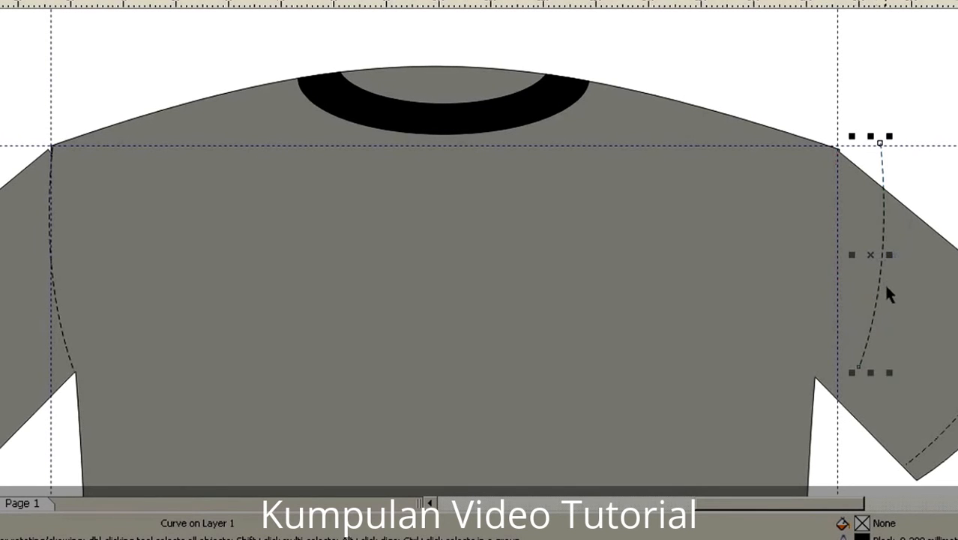
left_click_drag(877, 290, 835, 293)
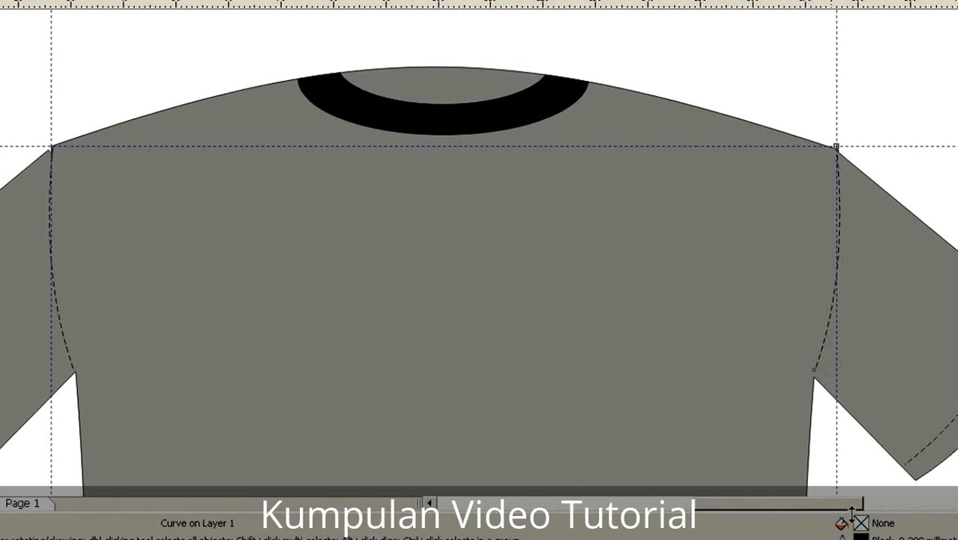
Step: Nudge the right armhole seam slightly down and left so it runs from the shoulder corner to the underarm
key("Down")
key("Down")
key("Left")
key("Left")
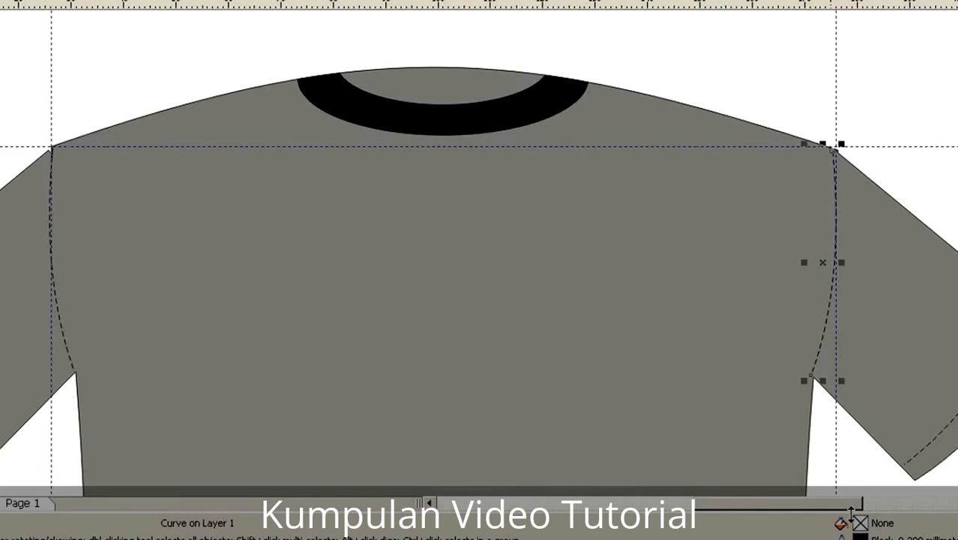
left_click(696, 320)
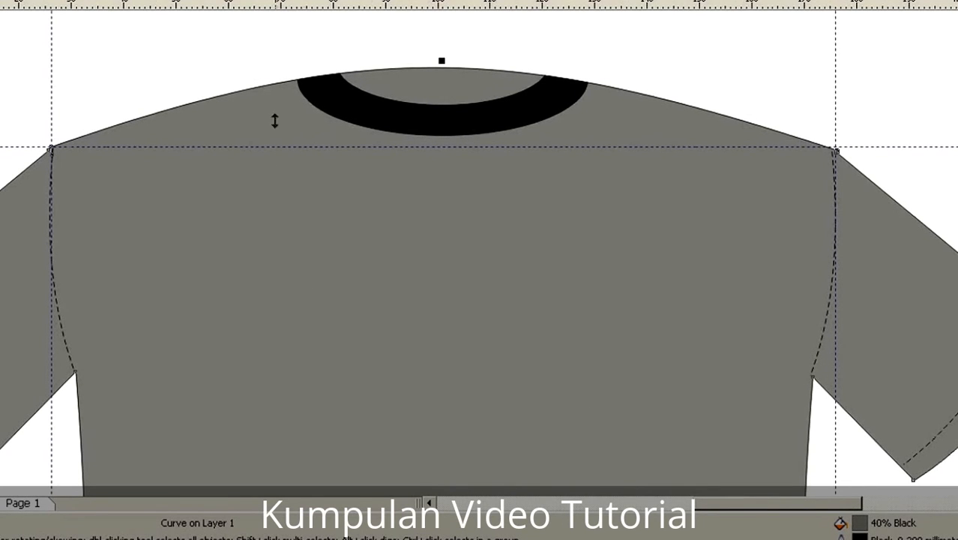
Step: Duplicate the left armhole seam and place the copy's upper end at the left end of the collar
left_click(66, 335)
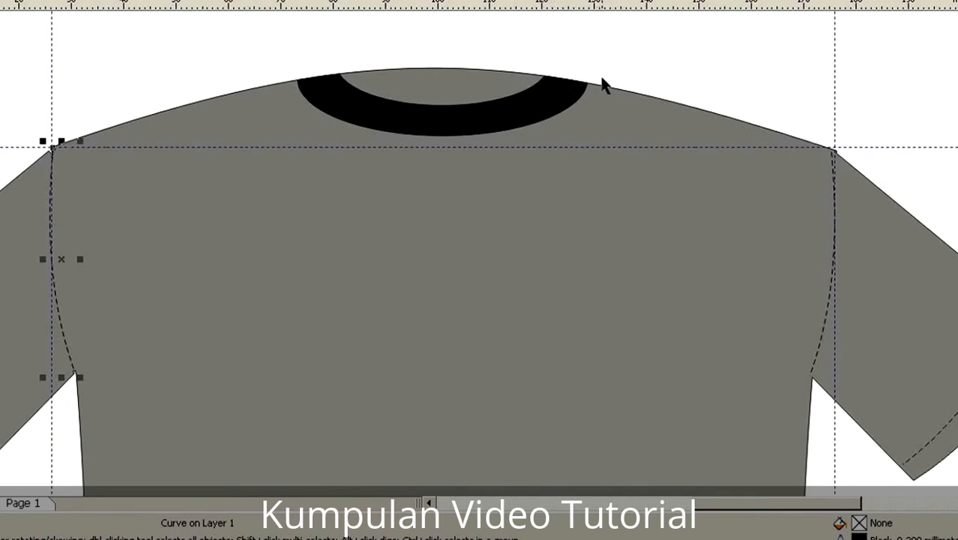
key("ctrl+d")
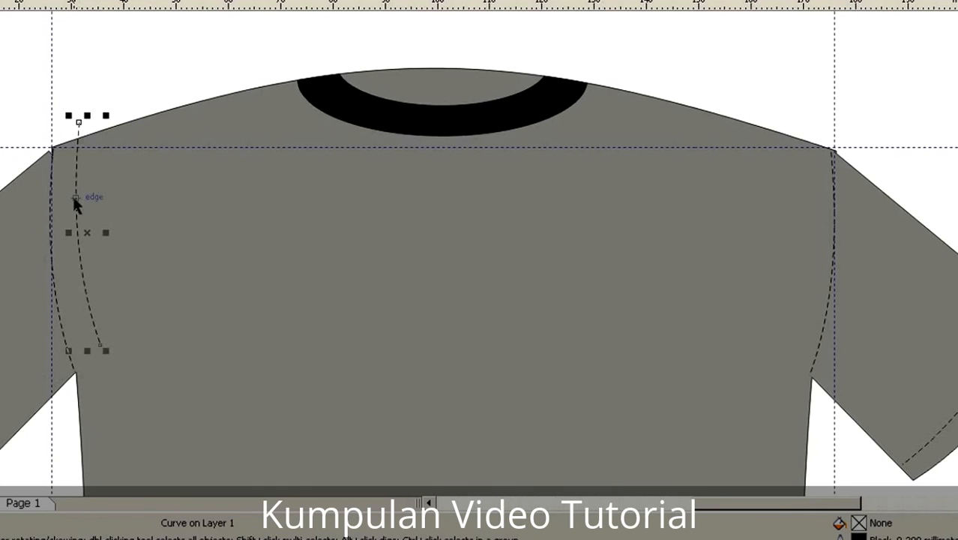
left_click_drag(75, 197, 298, 169)
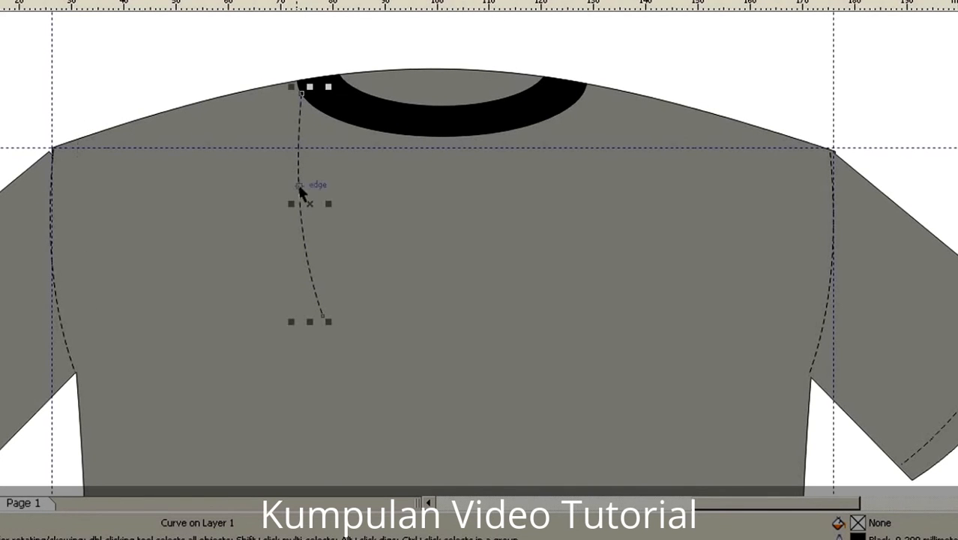
Step: Rotate the copy about its collar end to follow the left shoulder, and stretch it to meet the left armhole seam
left_click(305, 232)
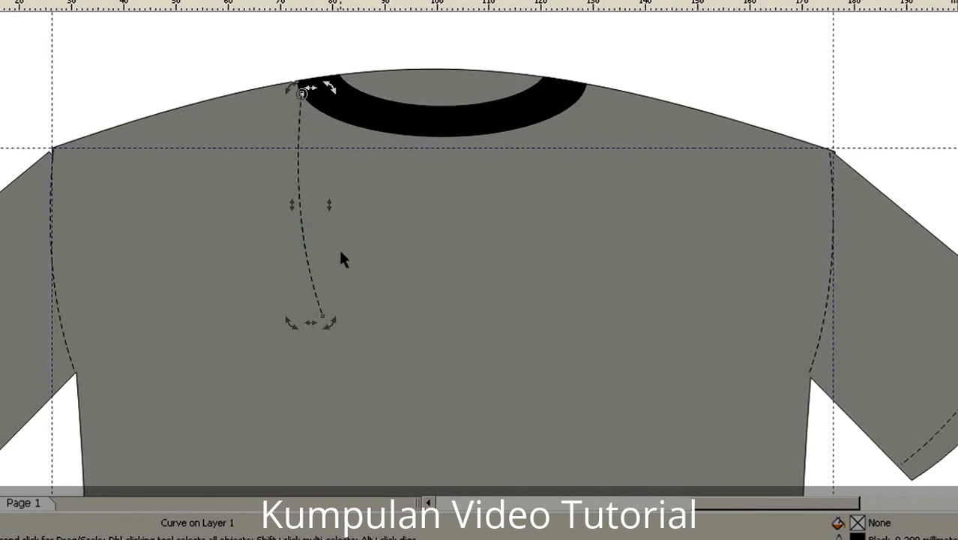
left_click_drag(328, 327, 81, 188)
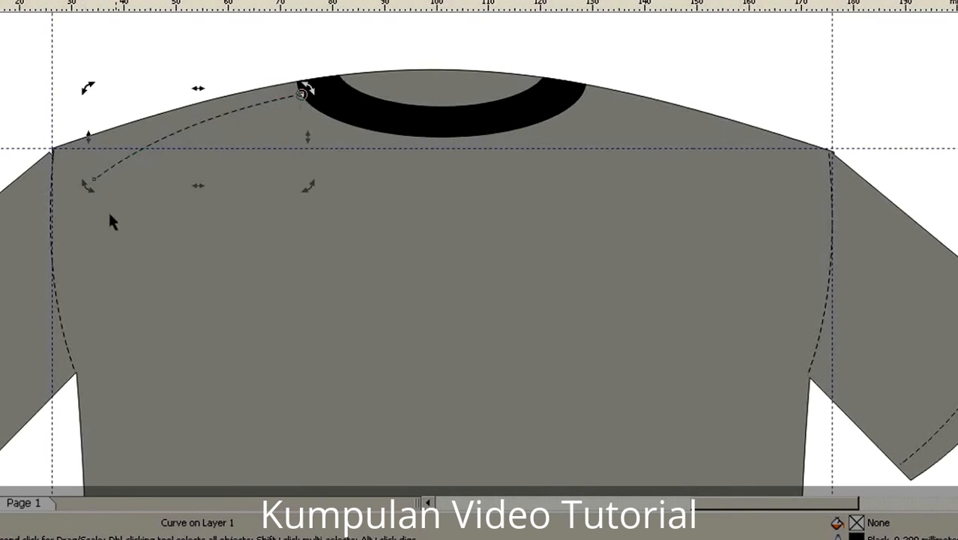
left_click(155, 148)
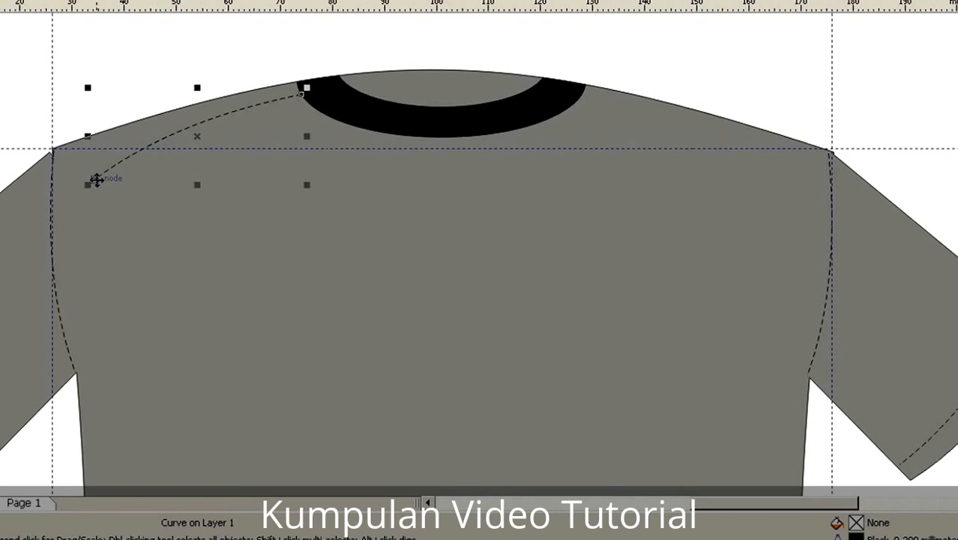
left_click_drag(87, 185, 48, 227)
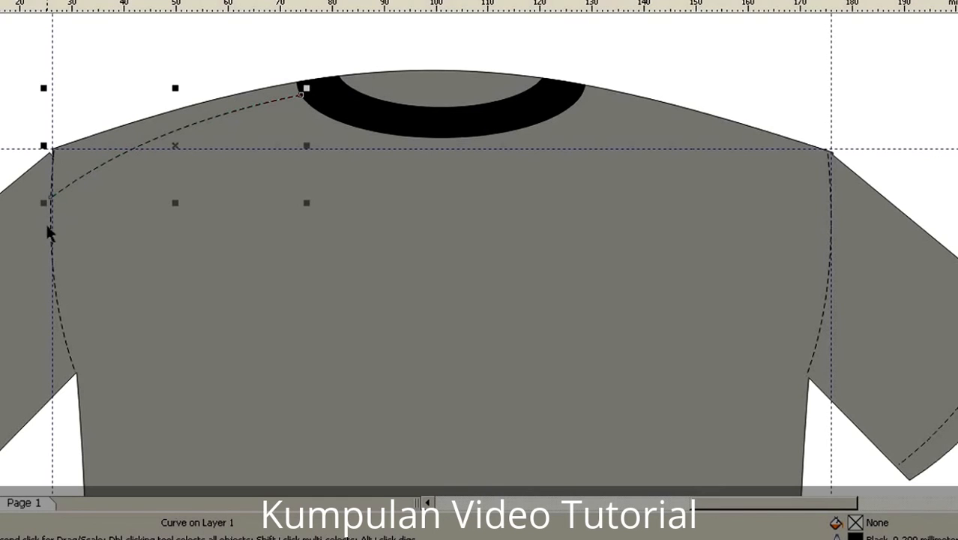
left_click(71, 305)
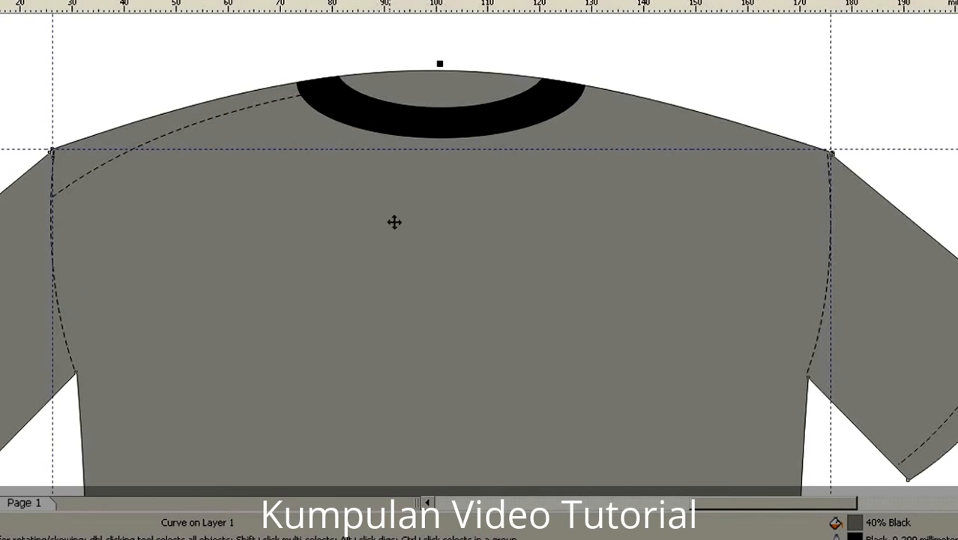
left_click(222, 117)
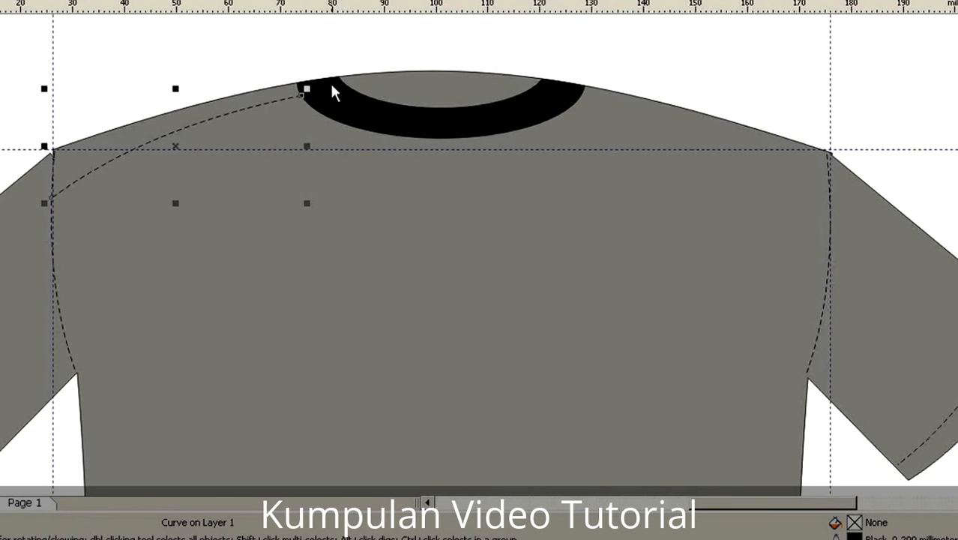
Step: Duplicate the left shoulder seam, place the copy in the middle of the chest, and mirror it horizontally
key("ctrl+d")
left_click_drag(264, 94, 319, 211)
key("ctrl+z")
left_click(293, 86)
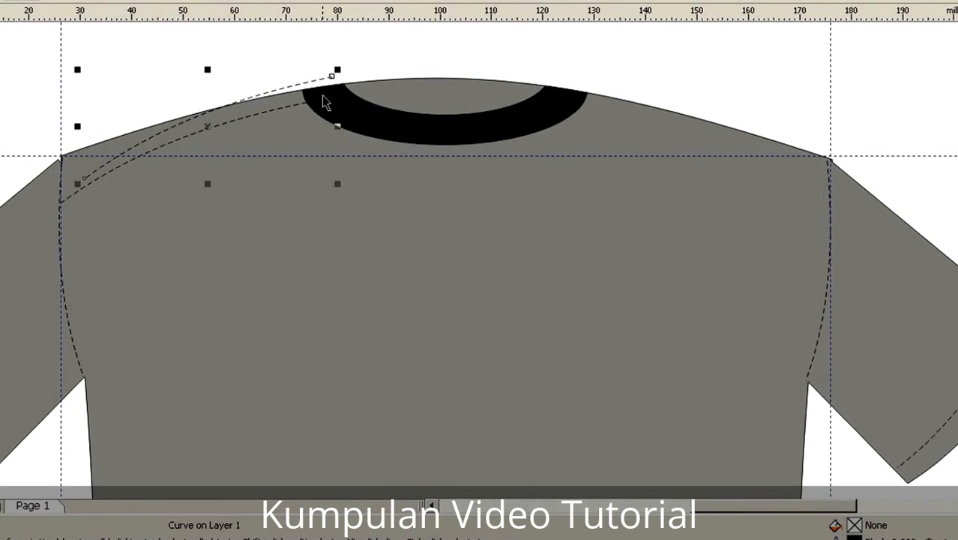
left_click_drag(331, 77, 437, 226)
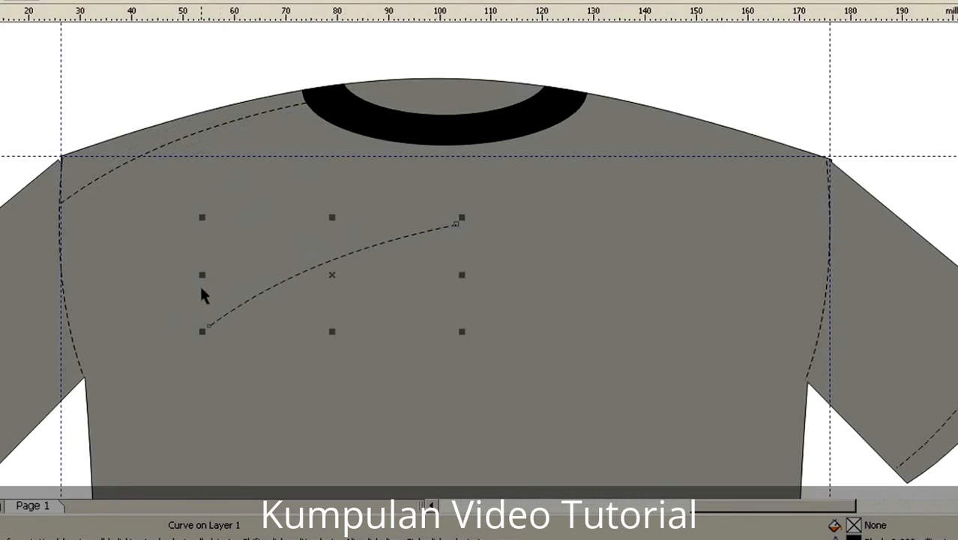
left_click_drag(203, 275, 525, 283)
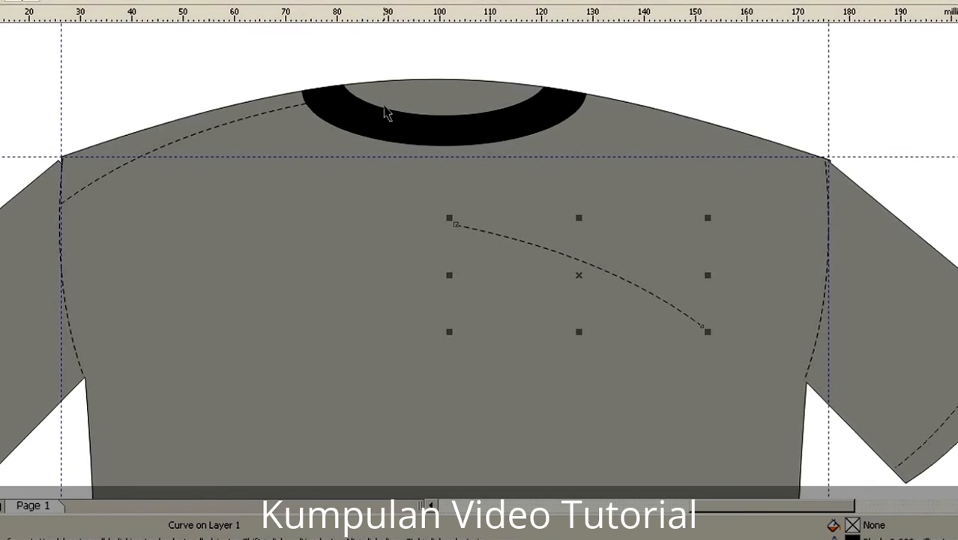
Step: Align the mirrored seam on the right shoulder using a temporary horizontal guideline at the left seam's collar end, and delete the guideline
left_click_drag(424, 17, 438, 102)
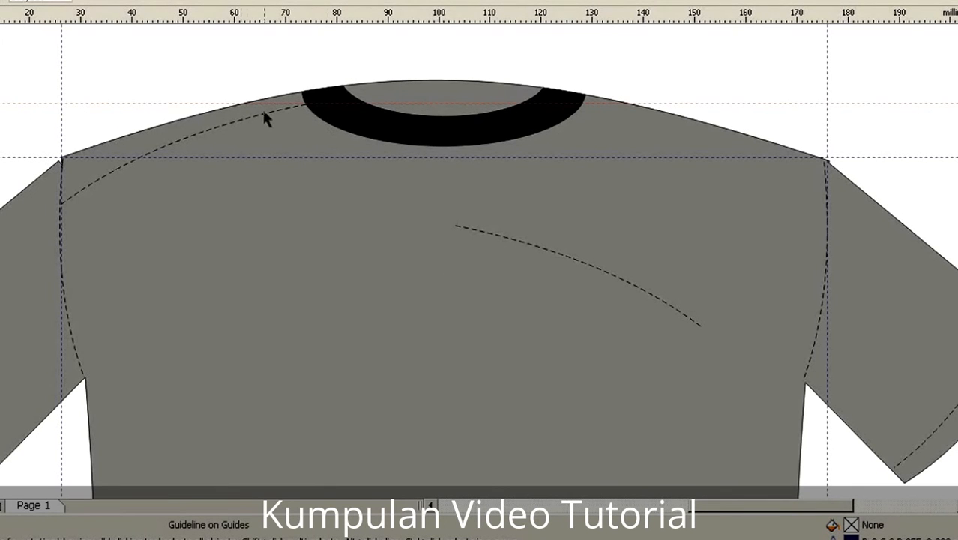
left_click(610, 275)
left_click(611, 275)
left_click_drag(615, 276, 741, 155)
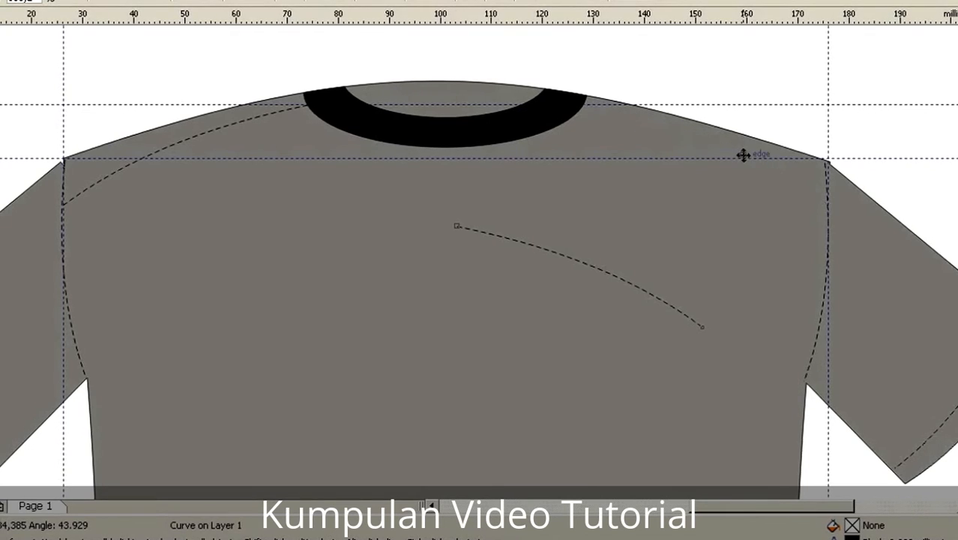
left_click(706, 227)
left_click(760, 105)
key("Delete")
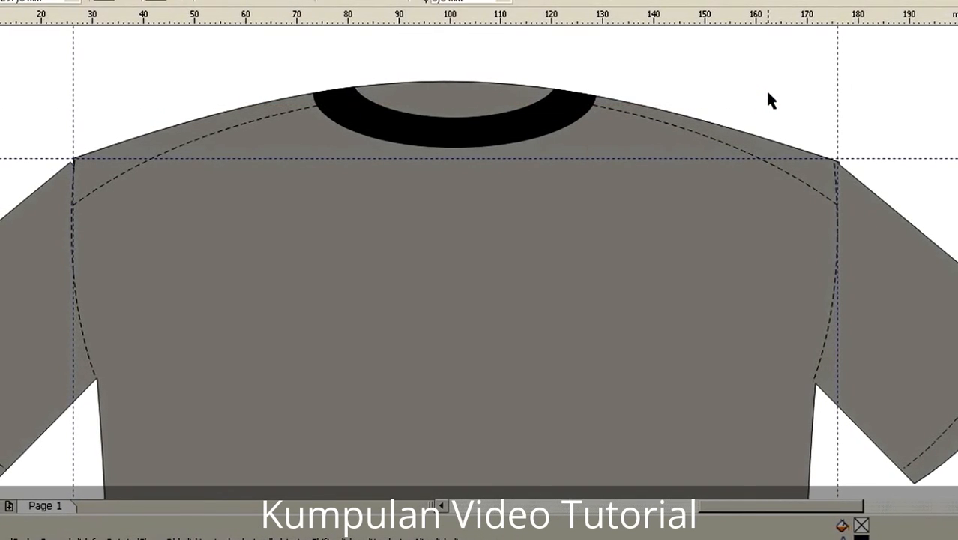
Step: Duplicate the left cuff stitching line and move the copy down to the middle of the shirt just above the hem
scroll(642, 362, "down", 2)
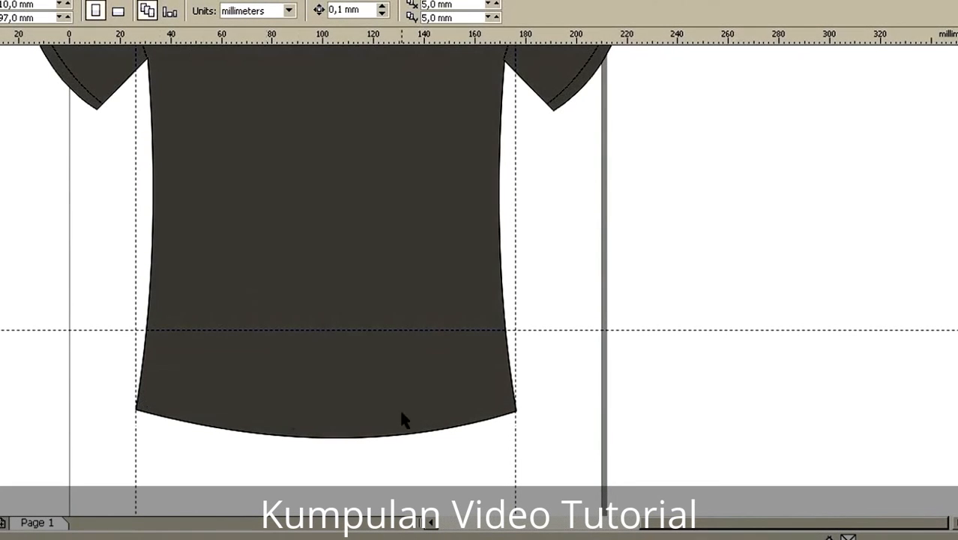
left_click(90, 93)
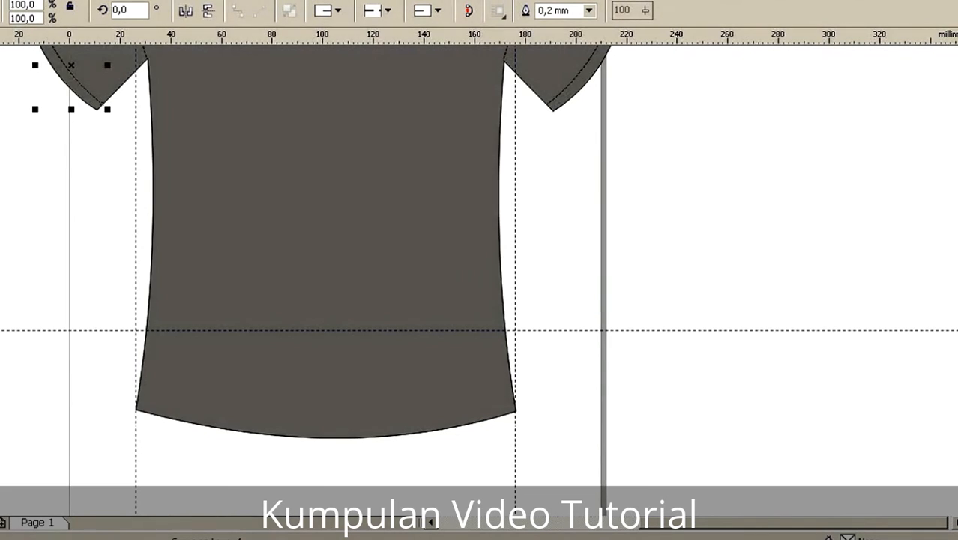
left_click_drag(957, 300, 957, 268)
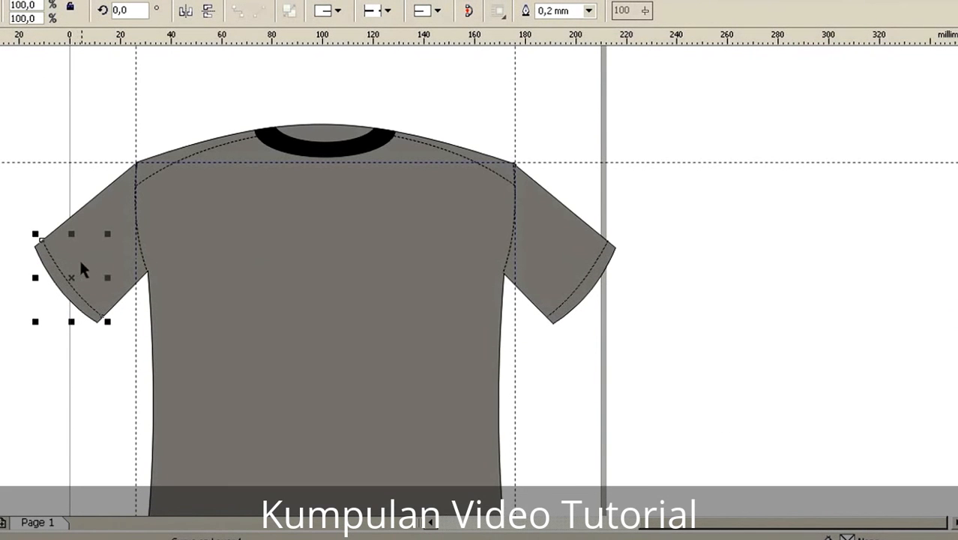
key("ctrl+d")
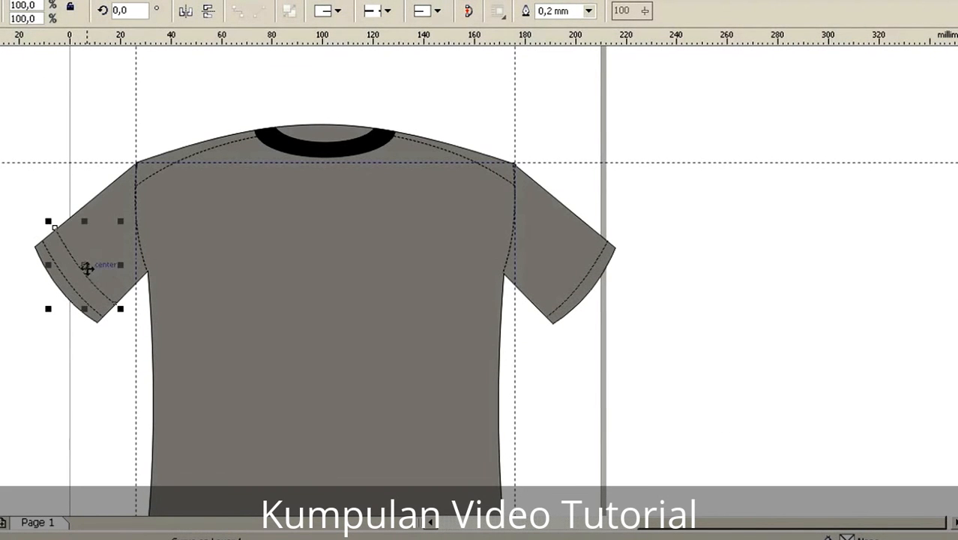
left_click_drag(84, 275, 297, 364)
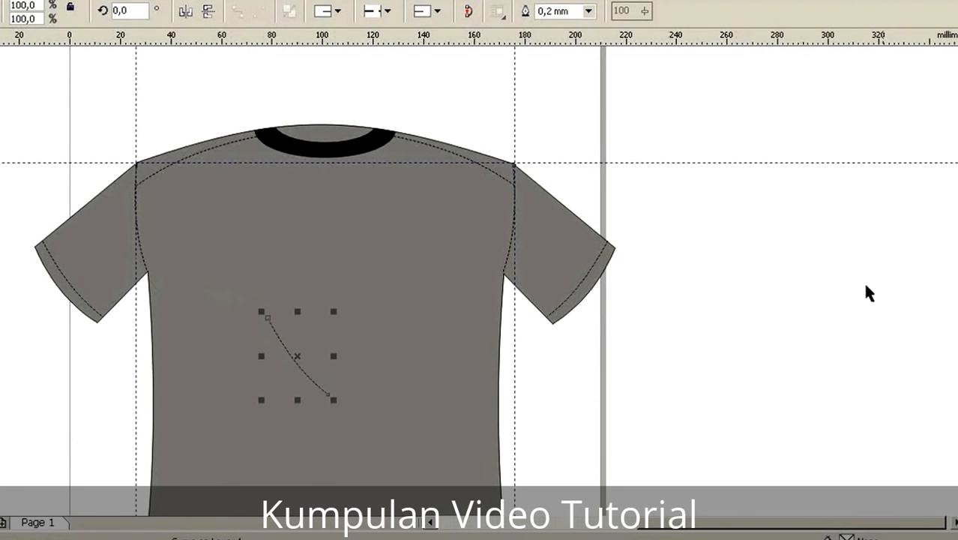
left_click_drag(957, 274, 957, 287)
scroll(479, 281, "down", 3)
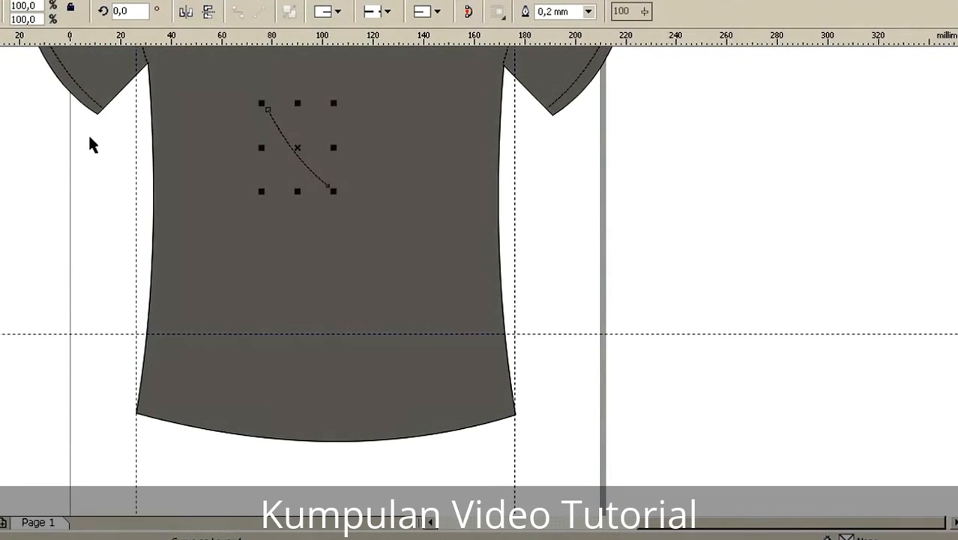
left_click_drag(304, 163, 316, 386)
Step: Rotate the copied stitching line to 50.3° and scale it to 382.7% so it spans the shirt's full width above the hem
left_click(316, 387)
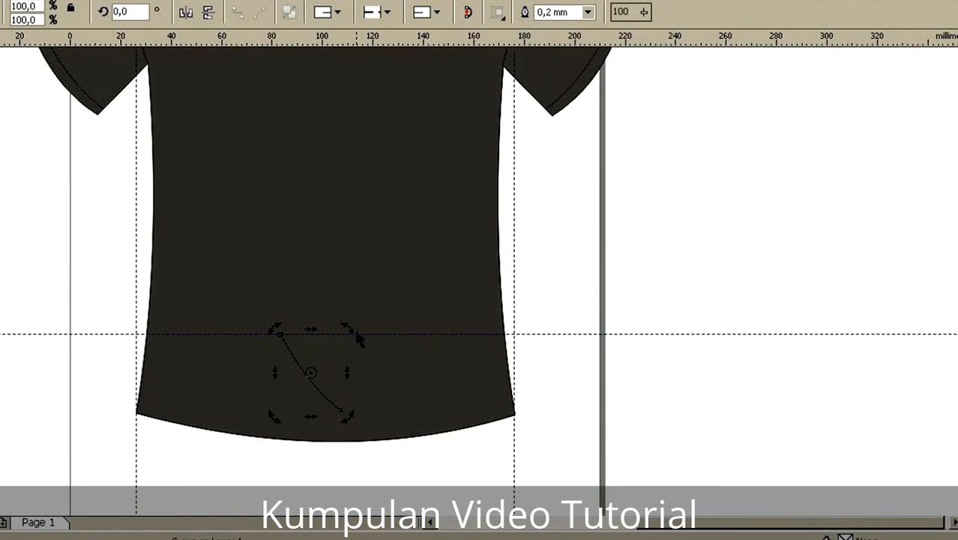
left_click_drag(351, 328, 298, 313)
left_click(322, 378)
left_click_drag(335, 380, 609, 355)
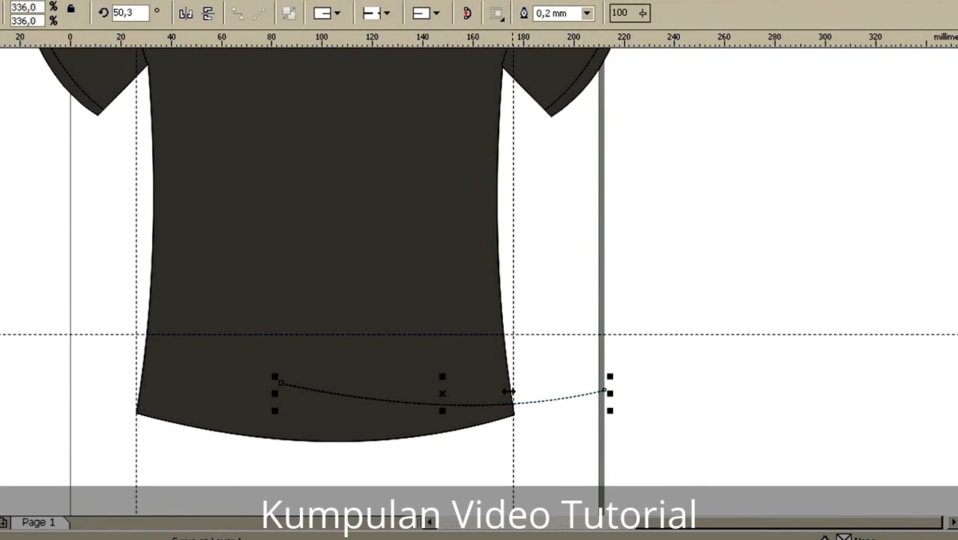
left_click_drag(474, 403, 336, 413)
left_click_drag(470, 386, 512, 379)
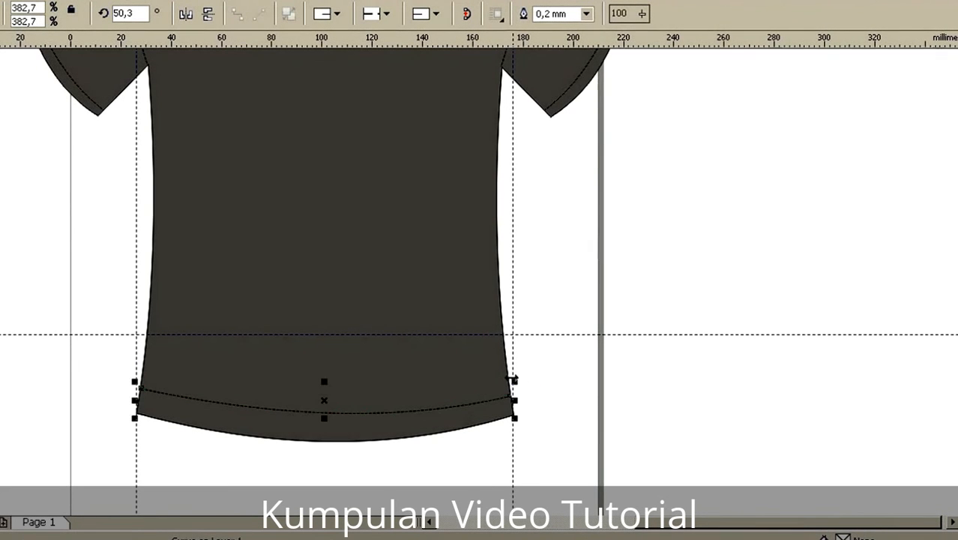
Step: Nudge the hem stitching closer to the bottom edge and rotate it to 50.8°
left_click(637, 427)
key("Down")
key("Down")
key("Down")
key("Down")
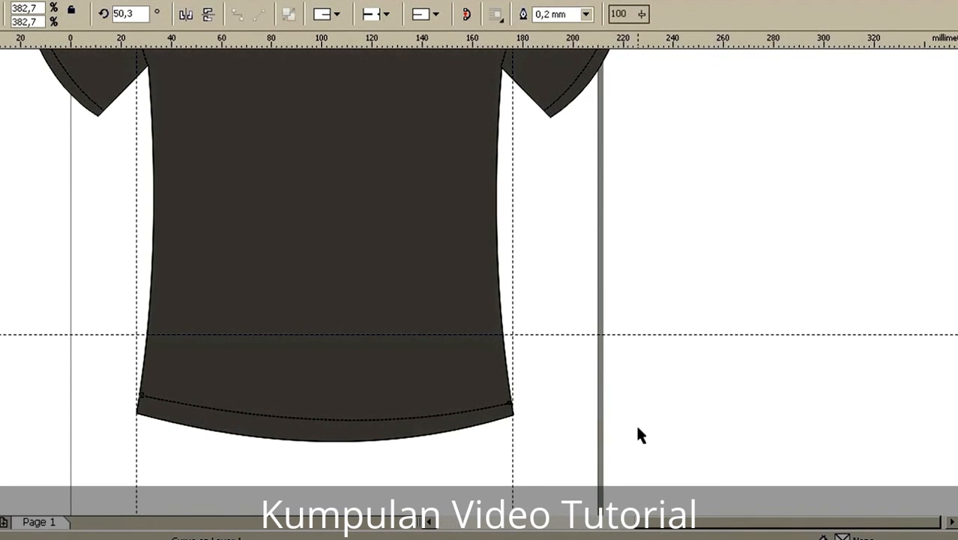
key("Up")
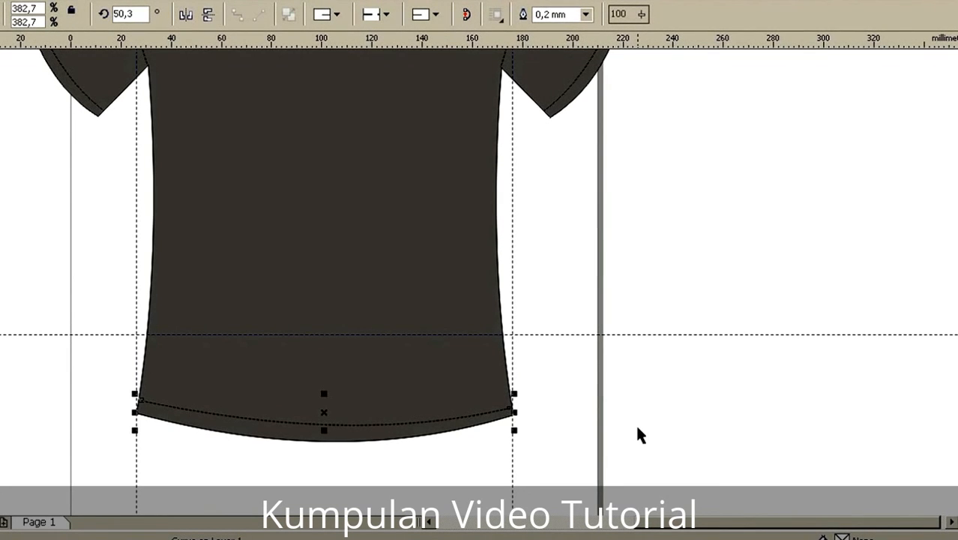
left_click(360, 424)
mouse_move(517, 392)
left_mouse_down()
mouse_move(519, 404)
mouse_move(513, 395)
left_mouse_up()
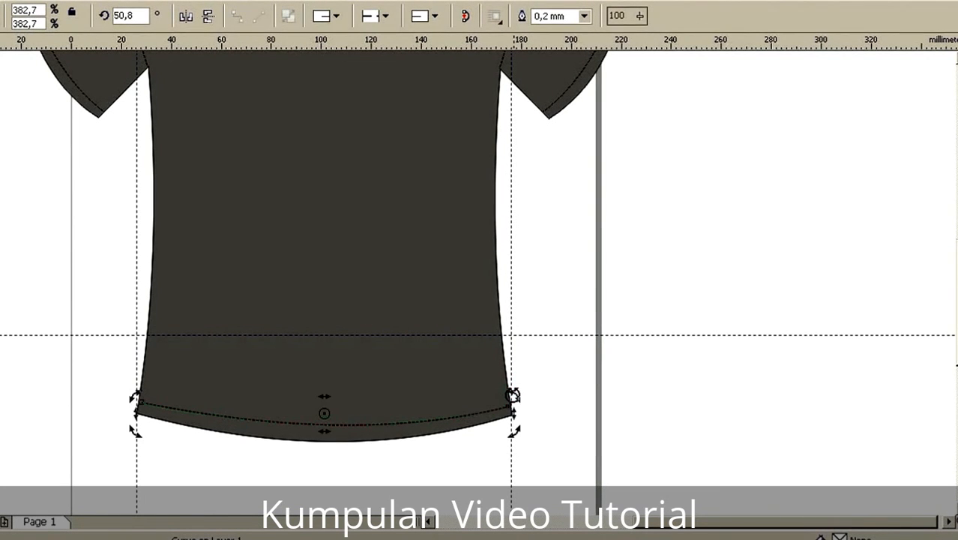
Step: Try rotating the hem stitching slightly further, to 51.5°, to match the hem's right corner
left_click(405, 389)
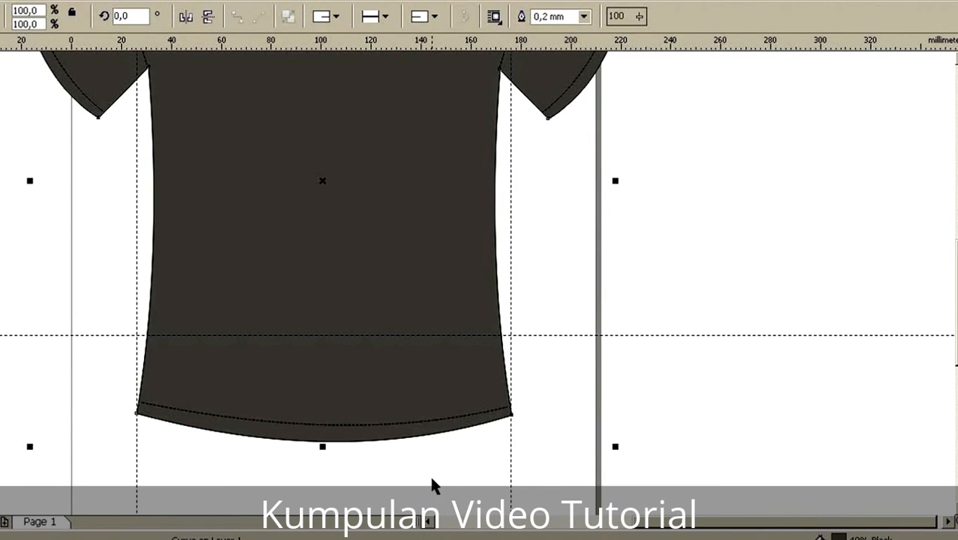
left_click(406, 422)
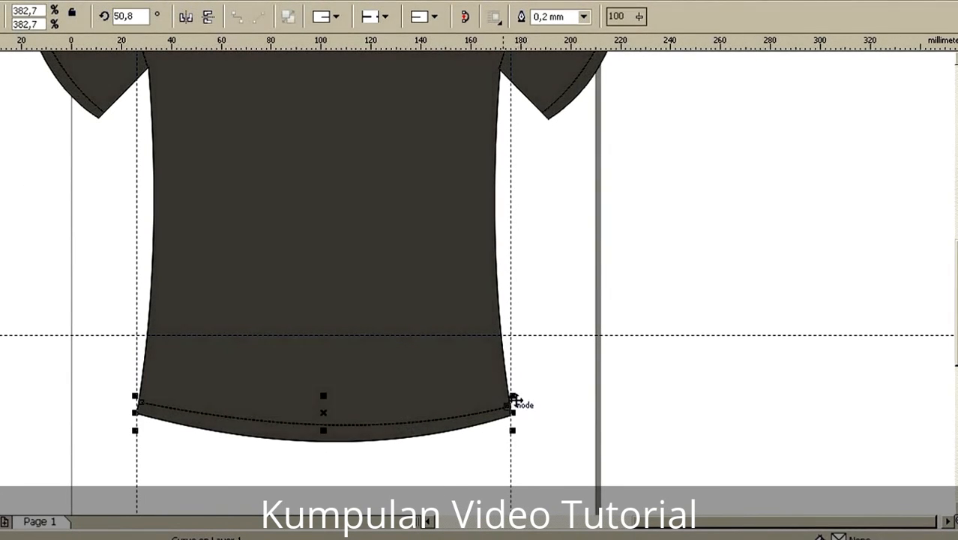
left_click(431, 421)
left_click_drag(514, 396, 516, 395)
scroll(494, 416, "up", 1)
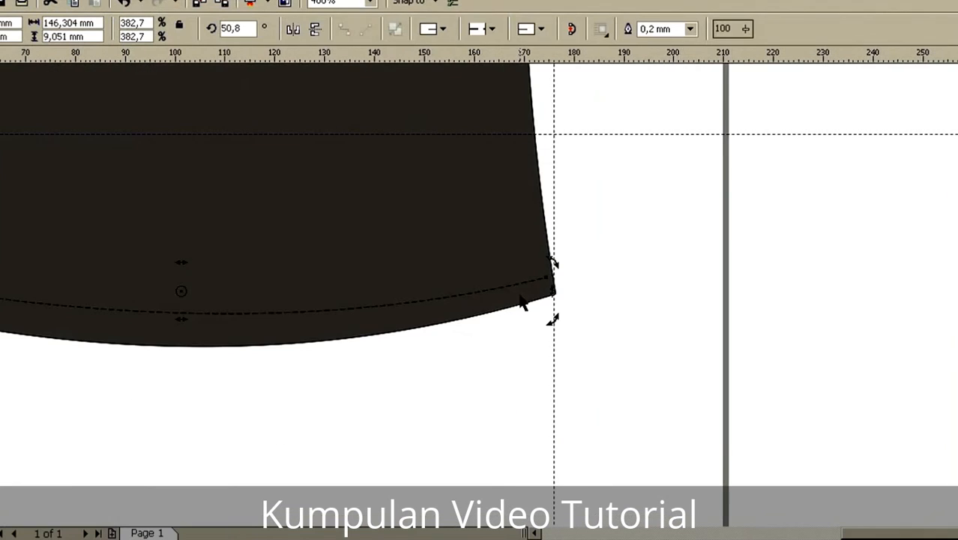
left_click_drag(556, 261, 552, 260)
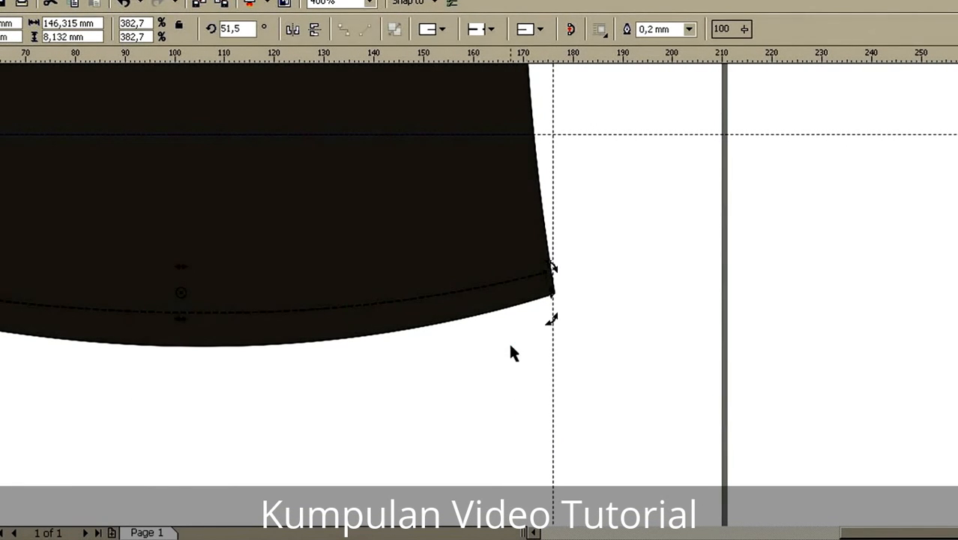
left_click(510, 344)
scroll(517, 299, "down", 1)
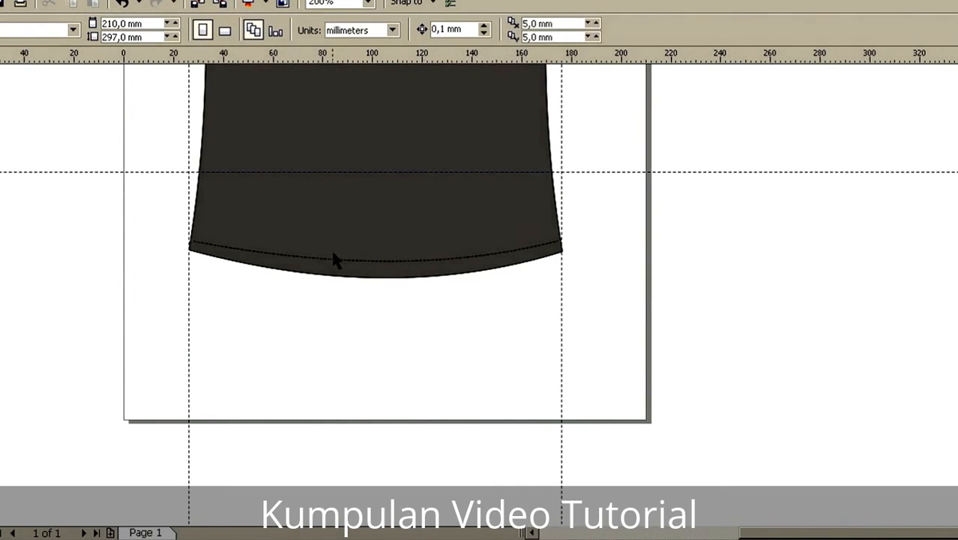
Step: Move the hem stitching's right end node slightly up and onto the shirt's right side edge with the Shape tool
left_click(251, 237)
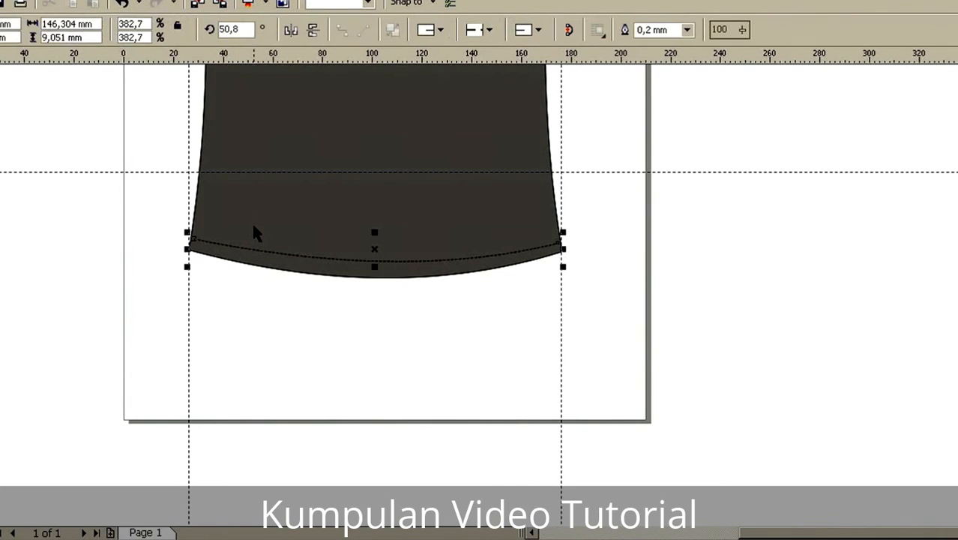
left_click(421, 266)
key("F10")
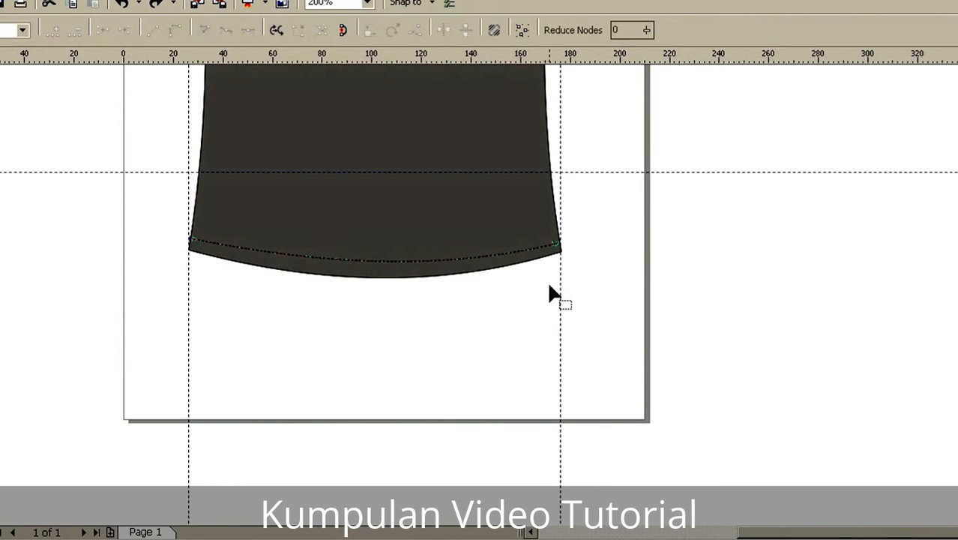
scroll(554, 244, "up", 1)
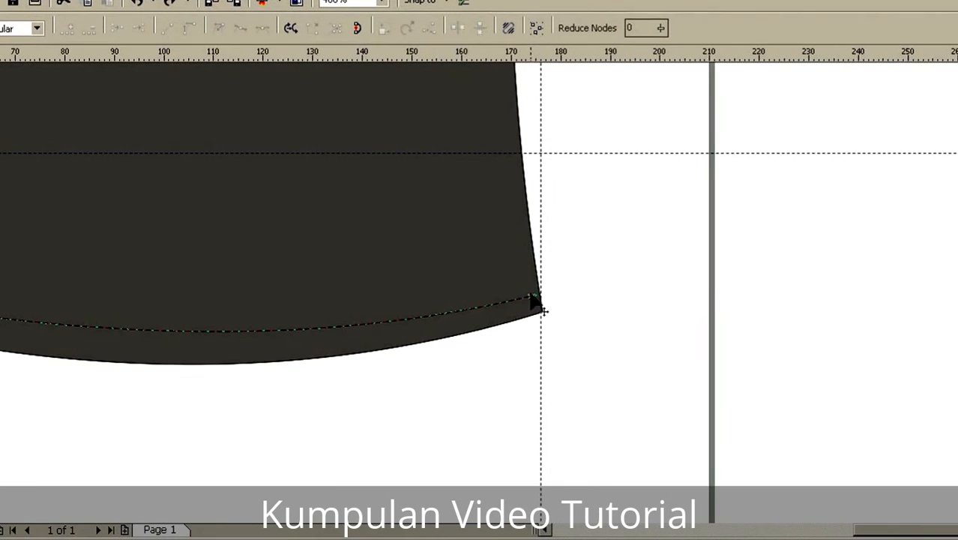
left_click(531, 296)
left_click_drag(532, 298, 536, 287)
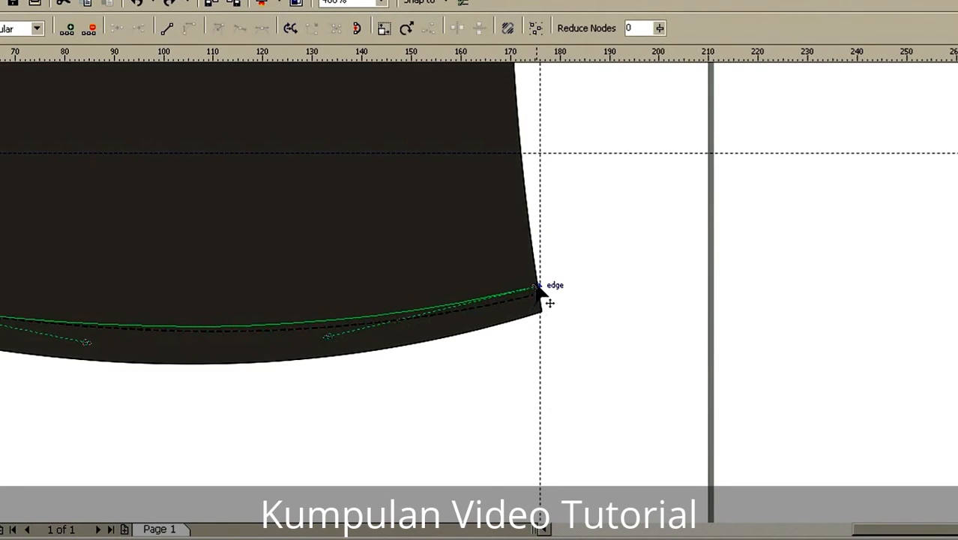